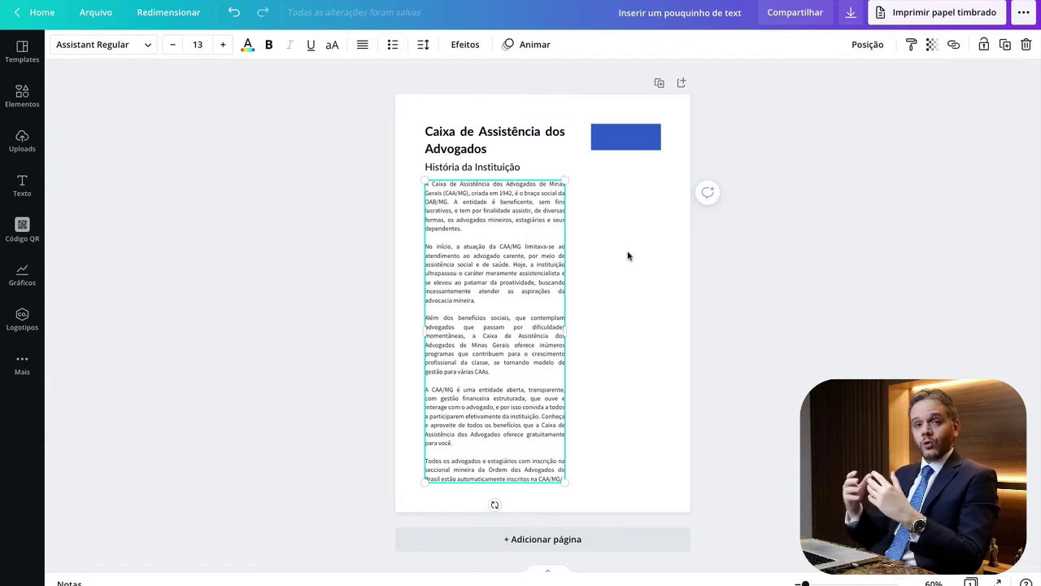
Move the main title up toward the page's upper-left corner and shift the História da Instituição subtitle out of alignment with the body text.
left_click(489, 168)
left_click_drag(489, 168, 582, 166)
left_click_drag(504, 144, 482, 126)
left_click(679, 279)
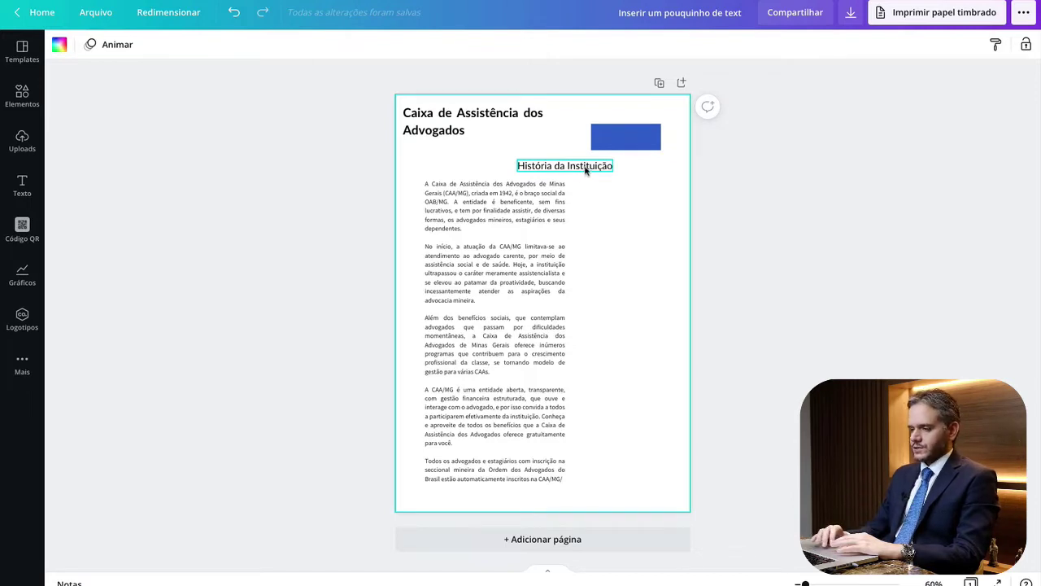
left_click_drag(585, 169, 529, 165)
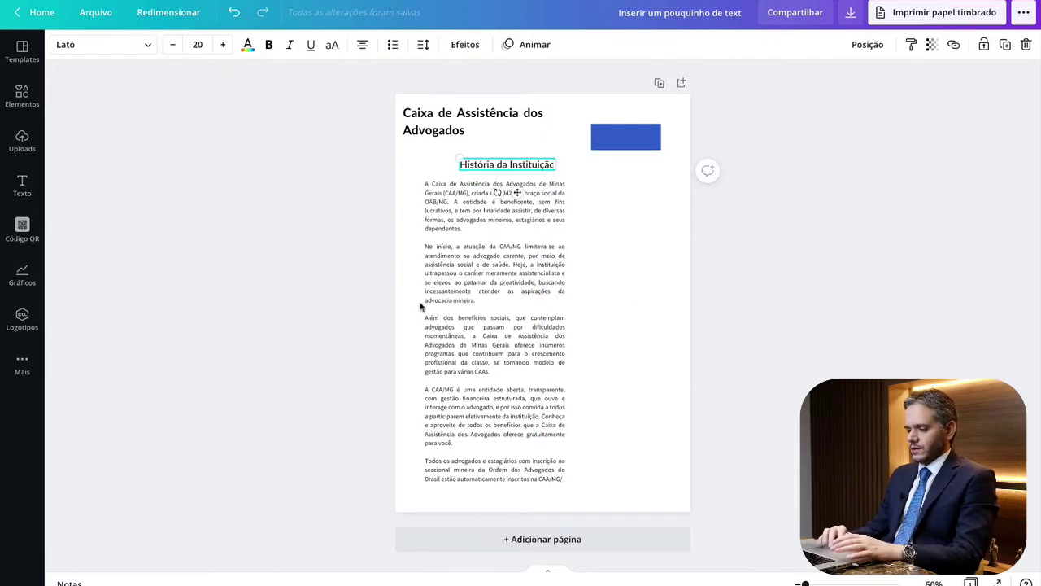
left_click(635, 255)
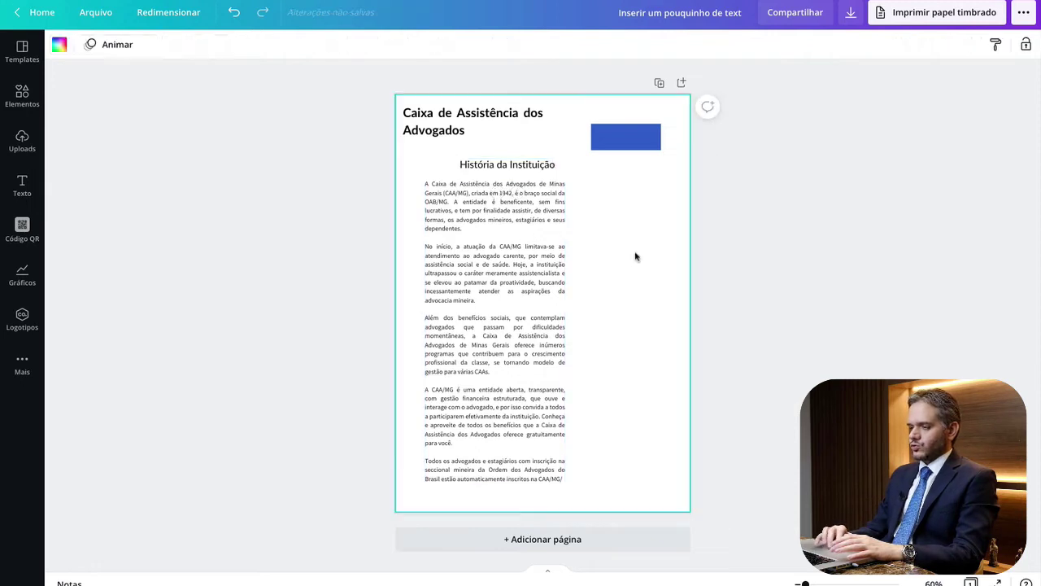
Align the História da Instituição subtitle to the left edge of the body text block.
left_click(519, 166)
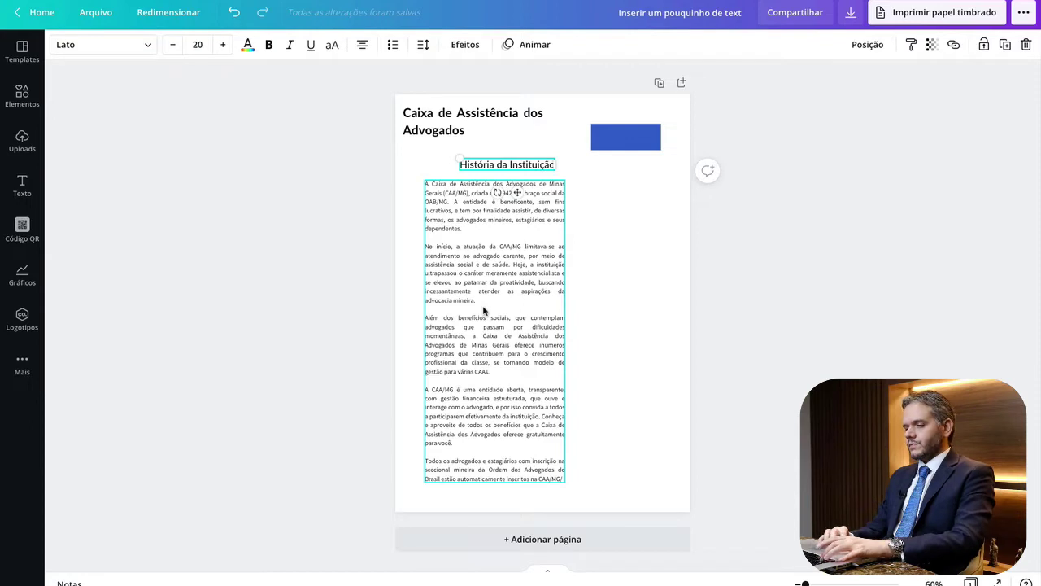
left_click(483, 311, "shift")
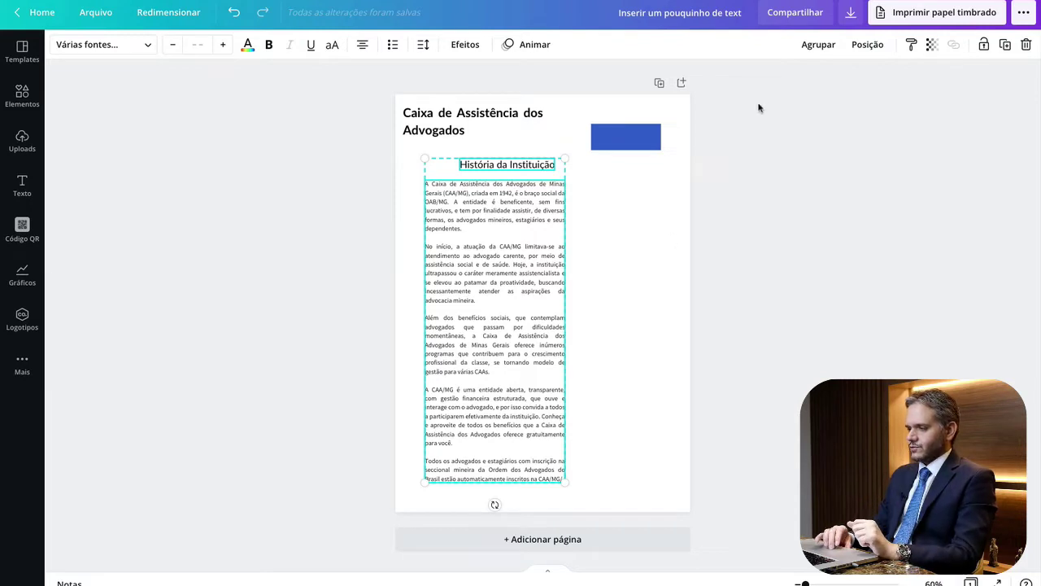
left_click(867, 46)
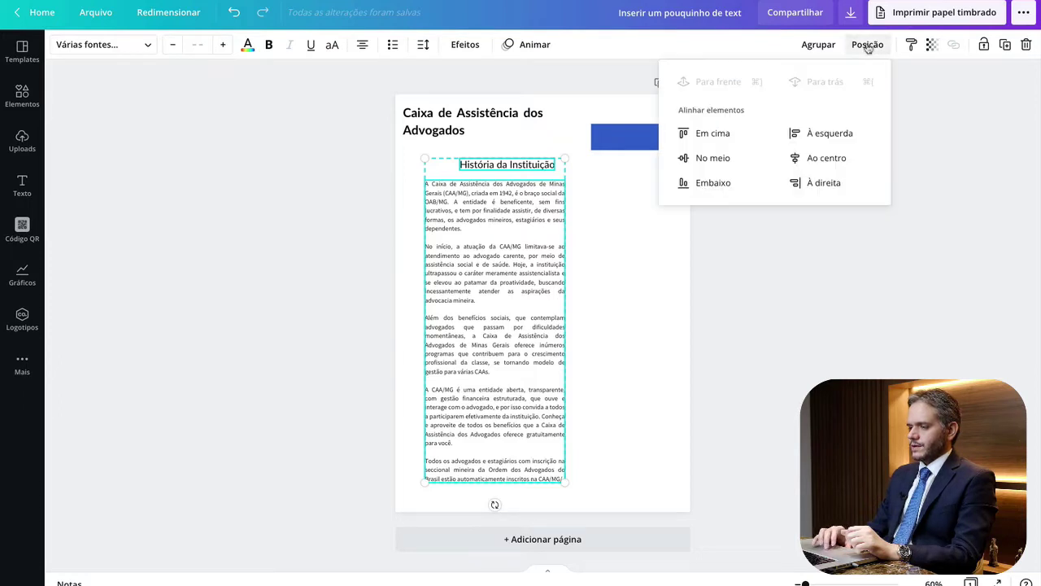
left_click(814, 138)
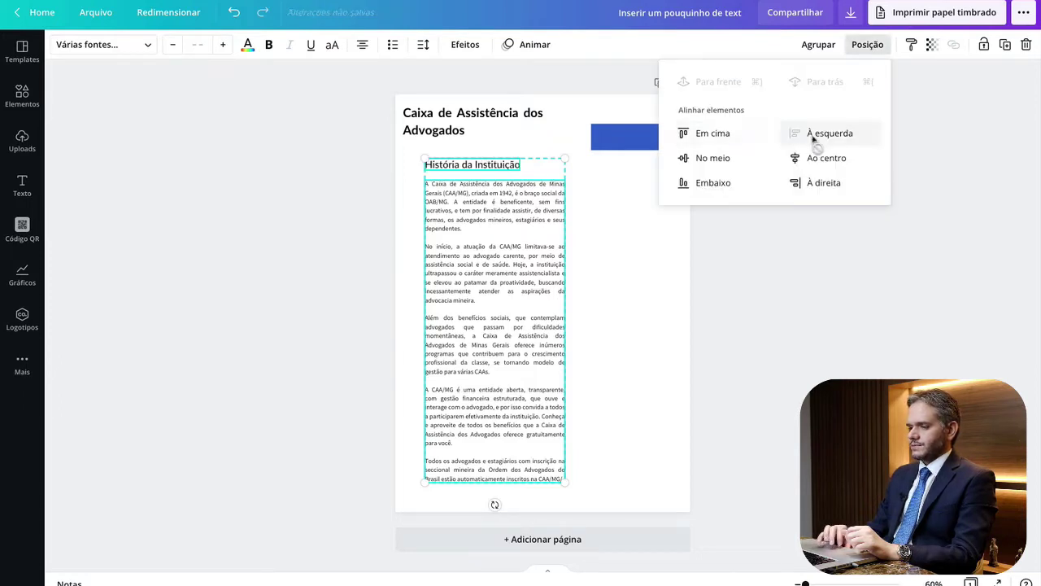
left_click(646, 378)
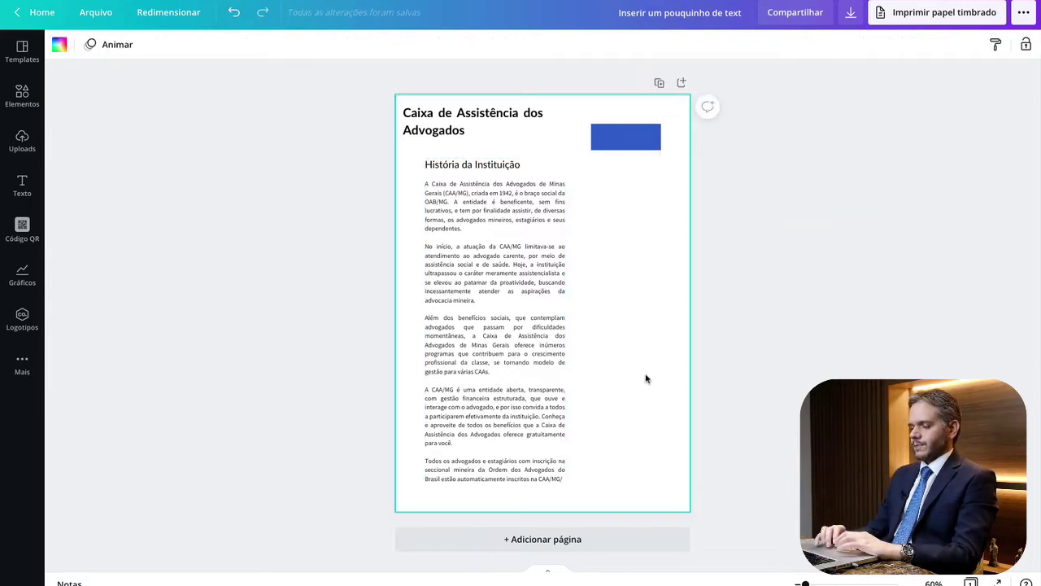
Shift the main title slightly right and align the subtitle to the title's left edge.
left_click_drag(446, 118, 454, 119)
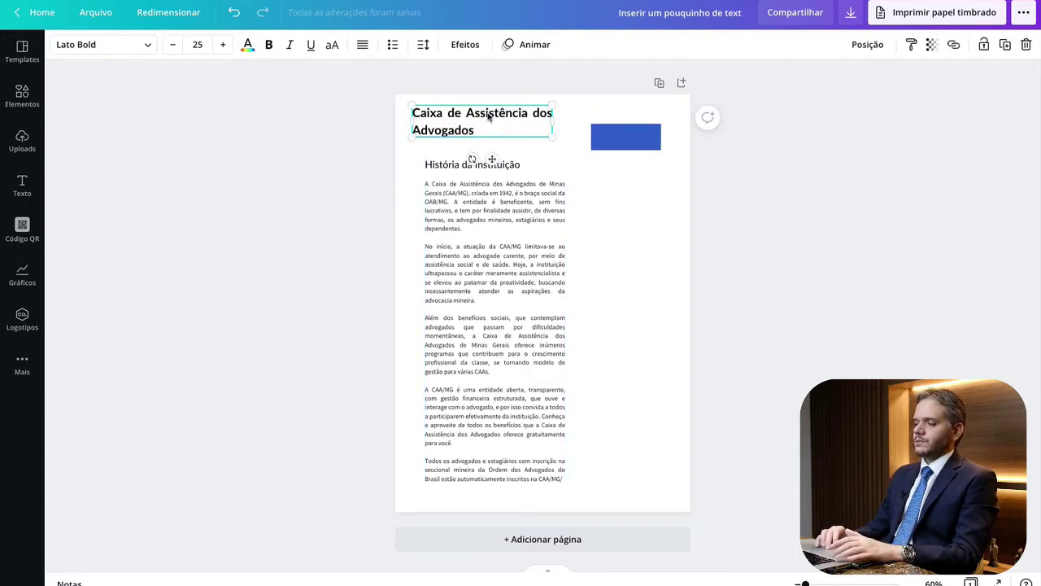
left_click(444, 167, "shift")
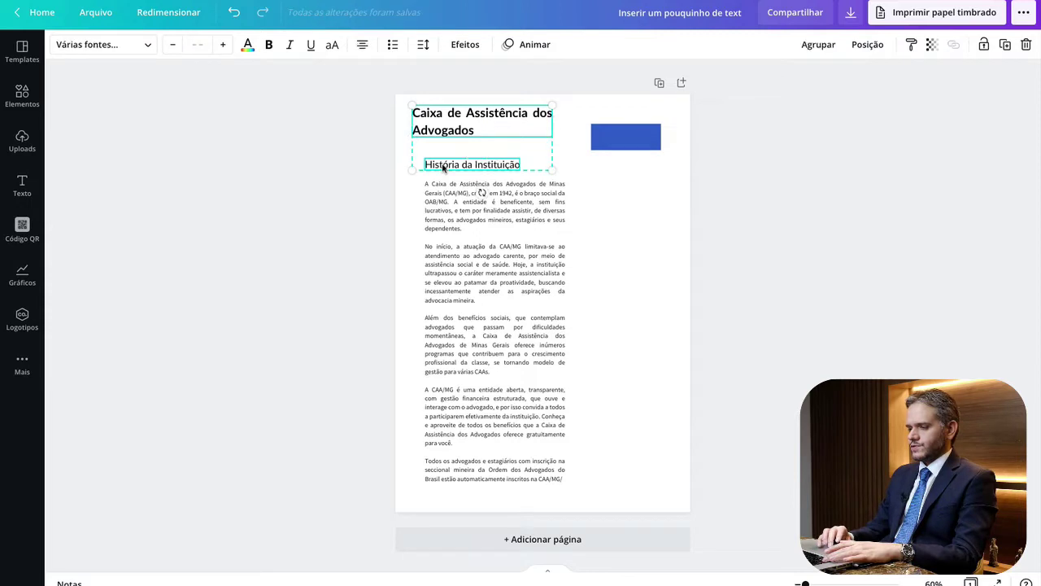
left_click(869, 44)
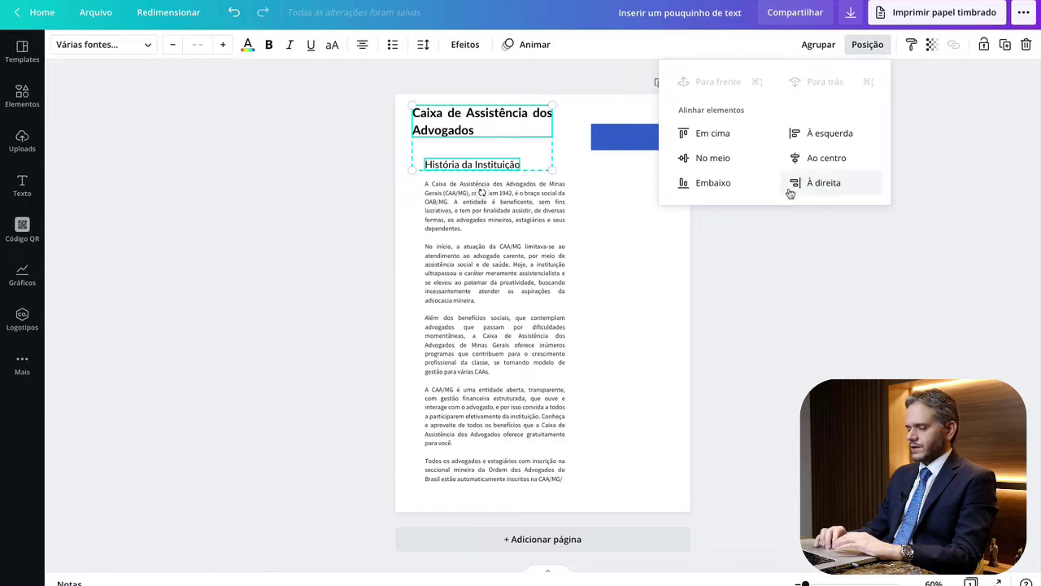
left_click(822, 136)
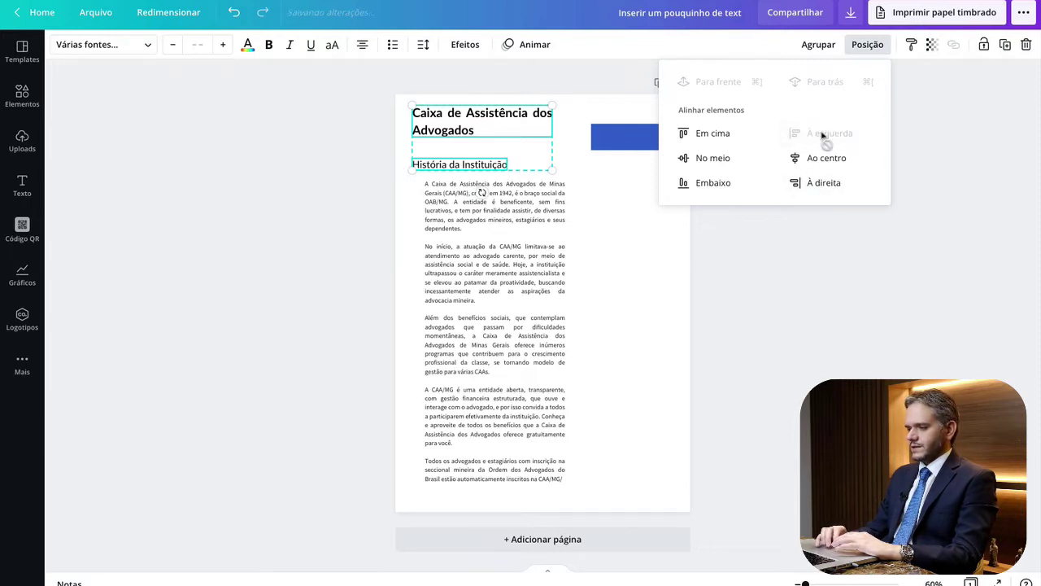
left_click(634, 321)
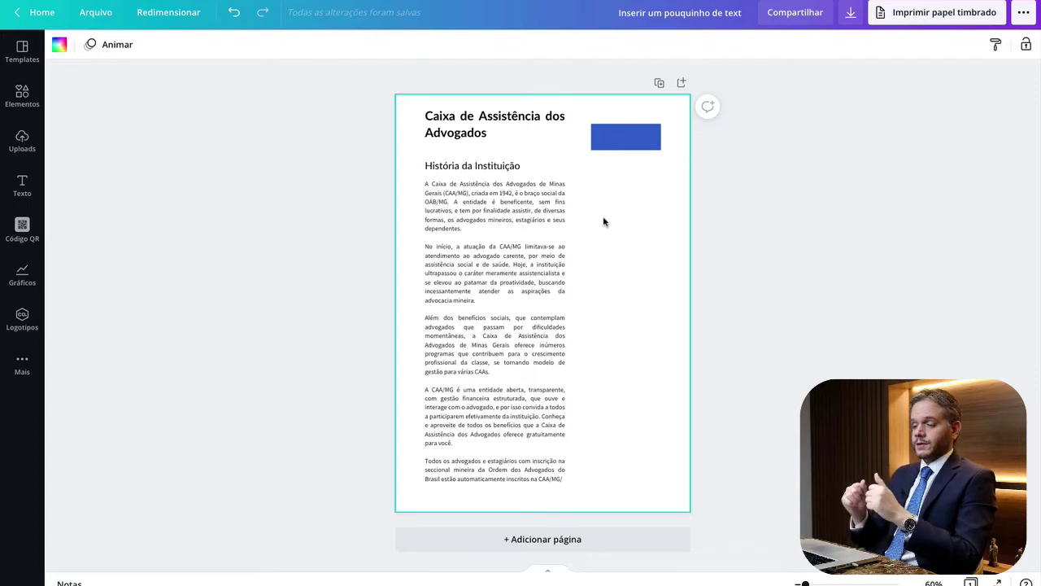
Display the spacing between the subtitle and the main title, and nudge the subtitle until the gap is 0.5.
left_click(512, 171)
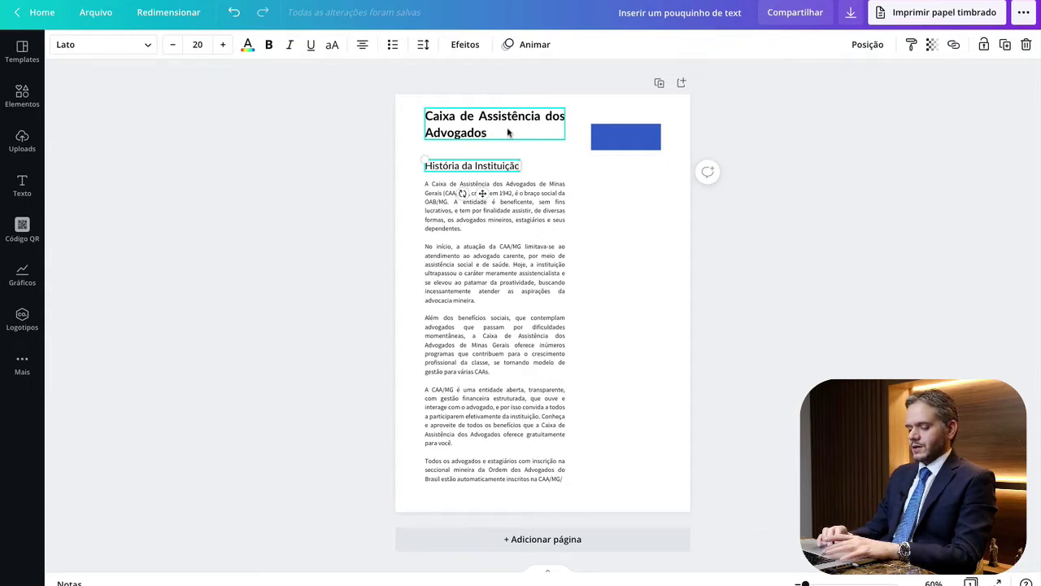
key("alt")
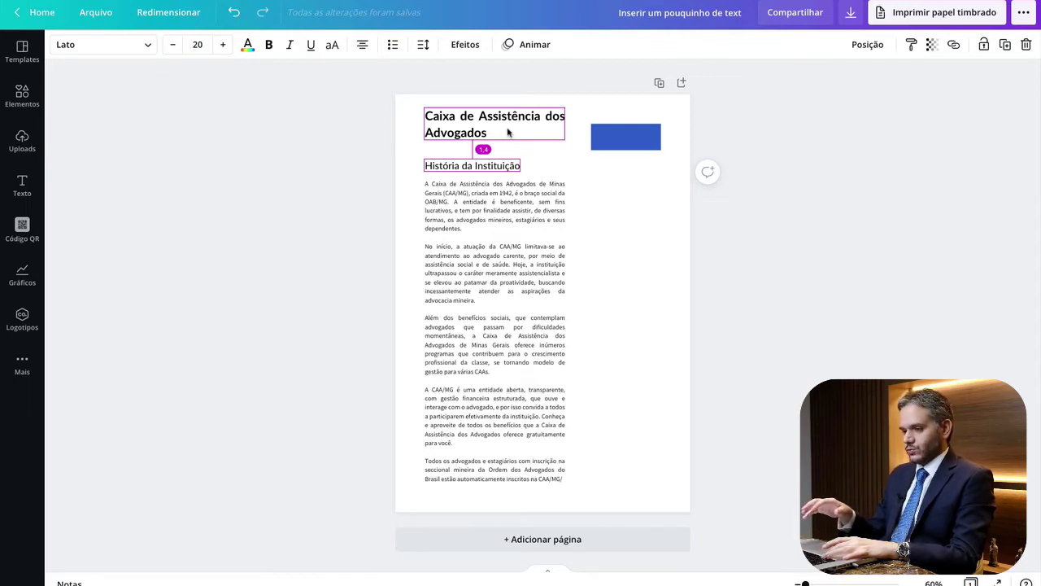
key("Up")
key("Up")
key("Up")
key("Up")
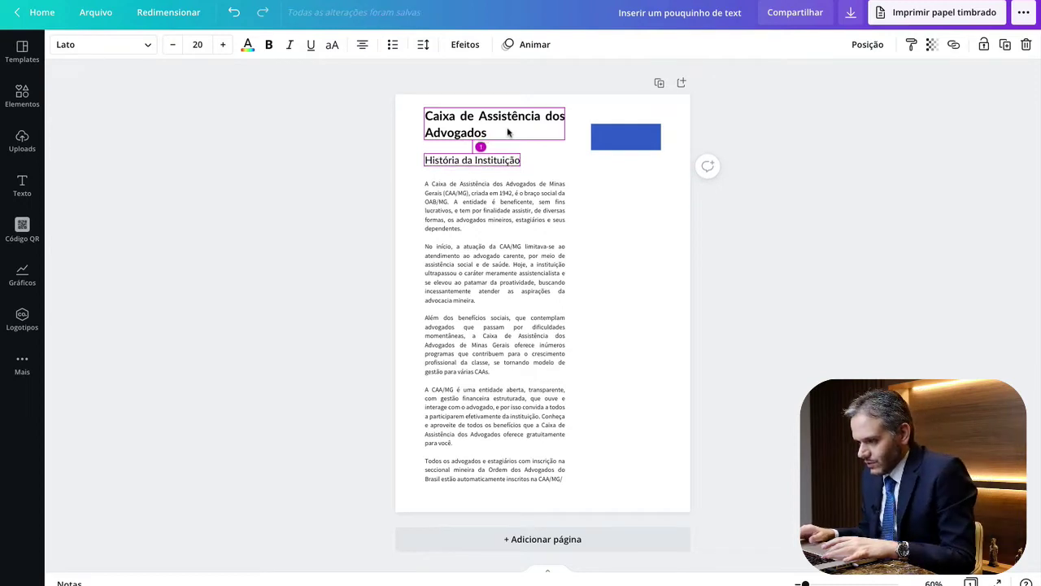
key("Up")
key("Down")
key("Down")
key("Down")
key("Down")
key("Down")
key("Down")
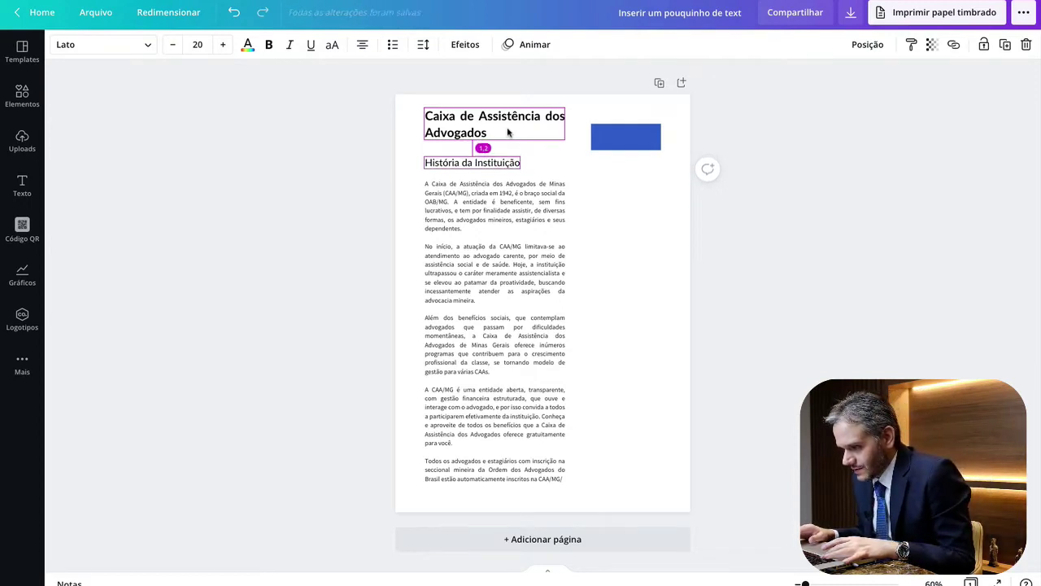
key("Down")
key("Down")
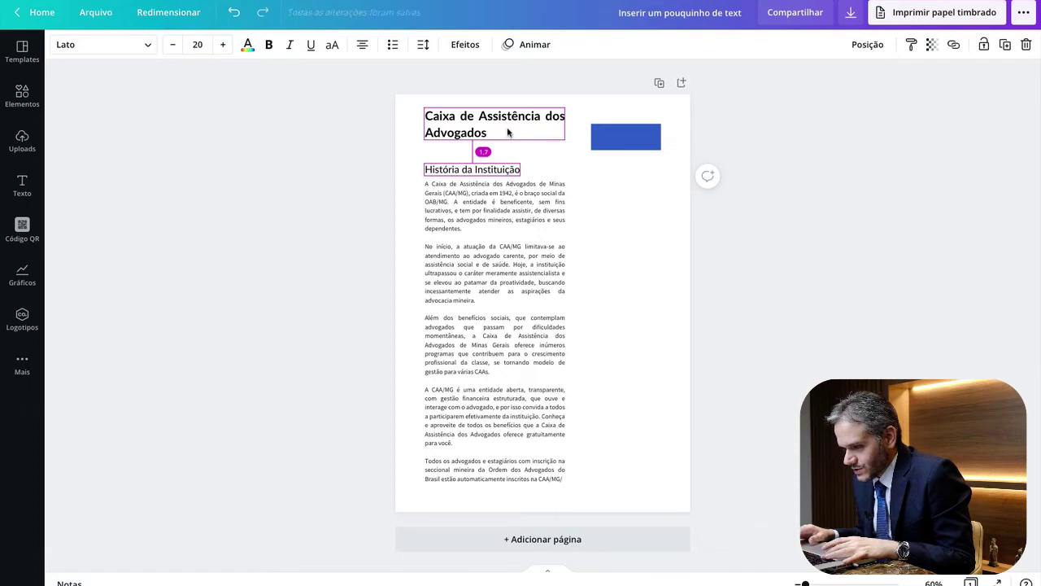
key("Up")
key("Up")
key("Up")
key("Up")
key("Up")
key("Up")
key("Up")
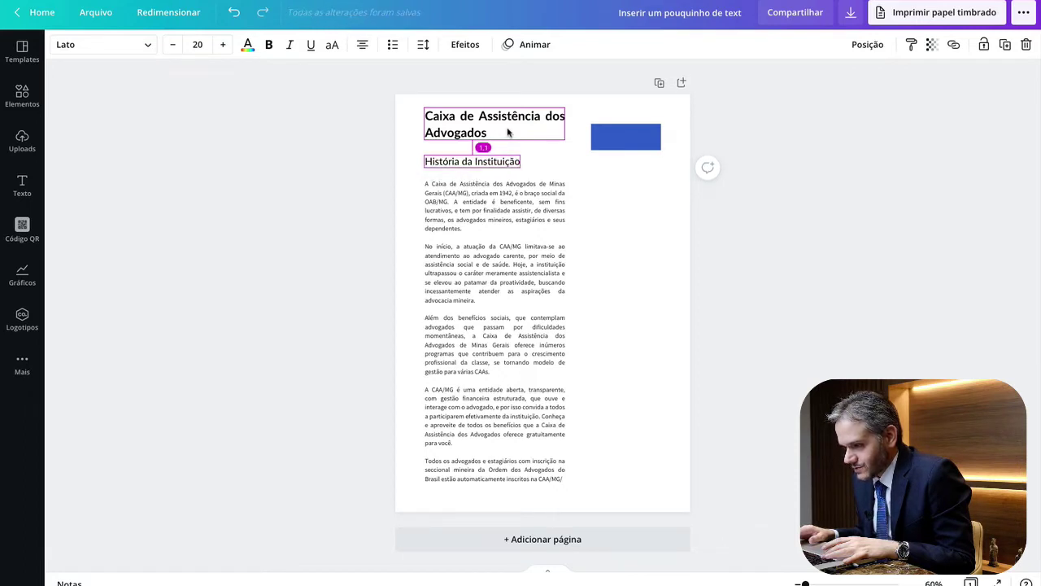
key("Up")
key("Up")
key("Up")
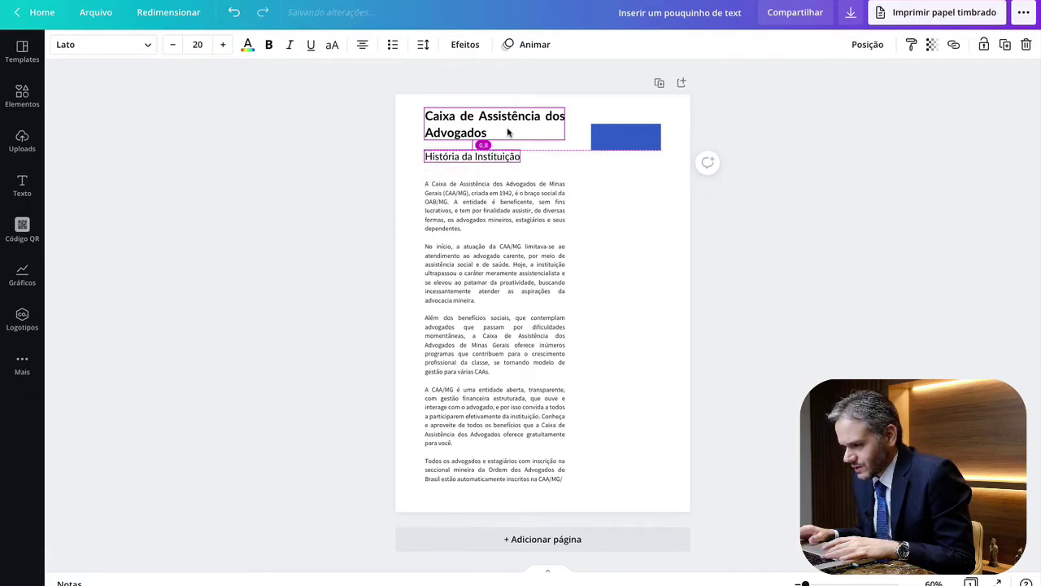
key("Up")
key("Up")
key("Up")
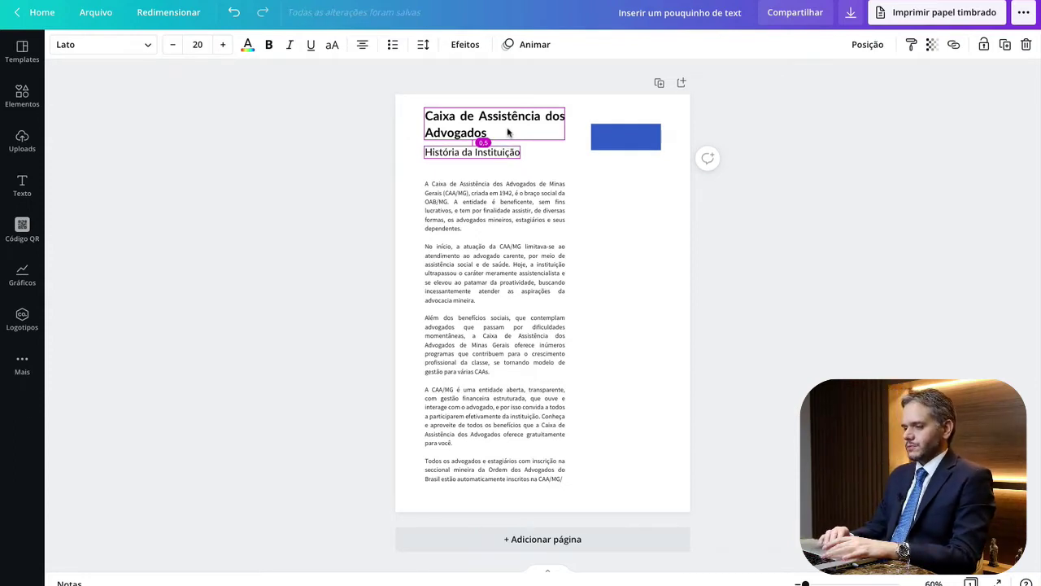
left_click(658, 269)
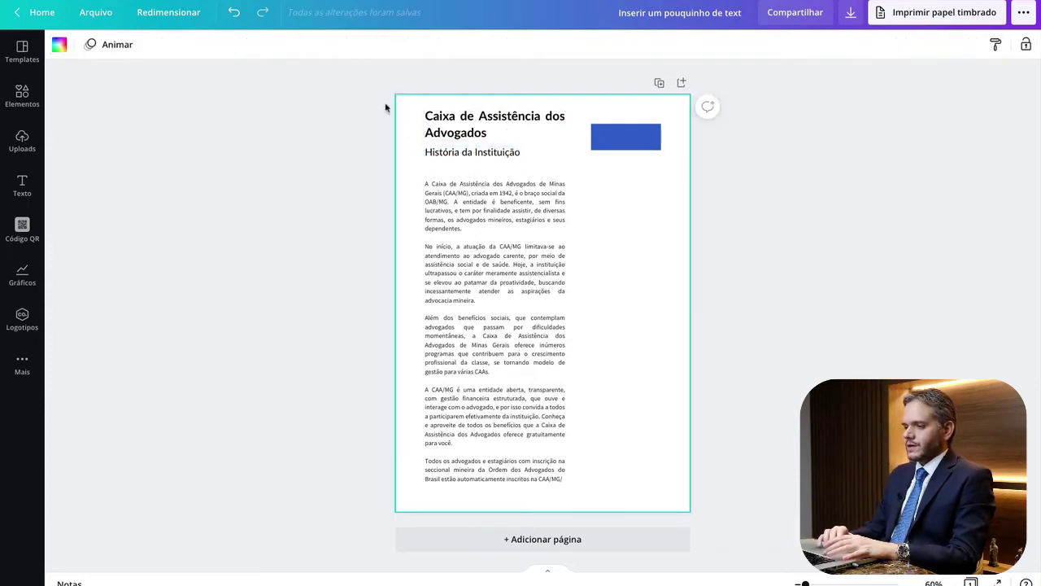
Try nudging the body text block up toward the subtitle and move it back down to its previous position.
left_click(474, 240)
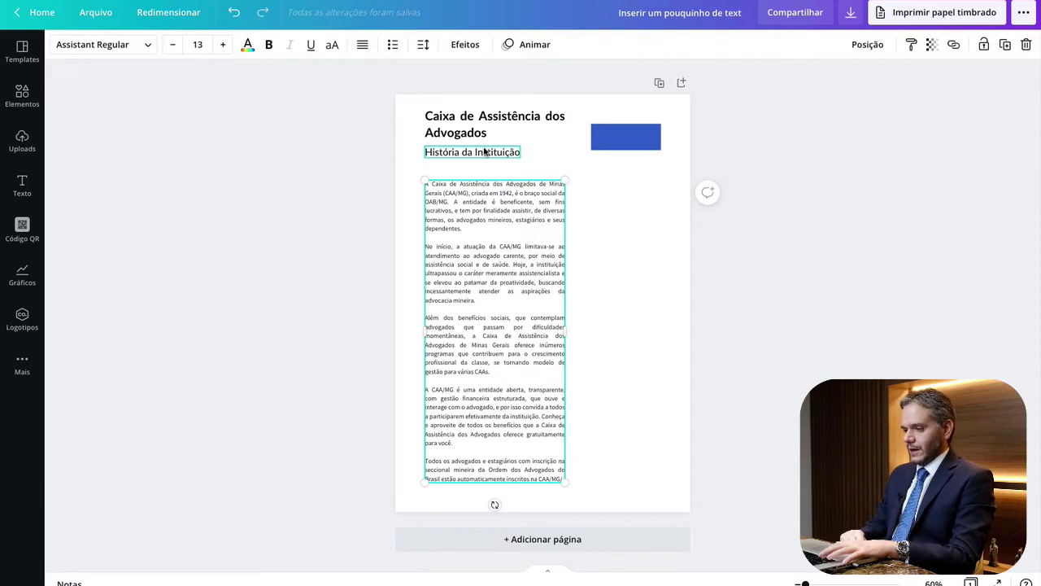
key("alt")
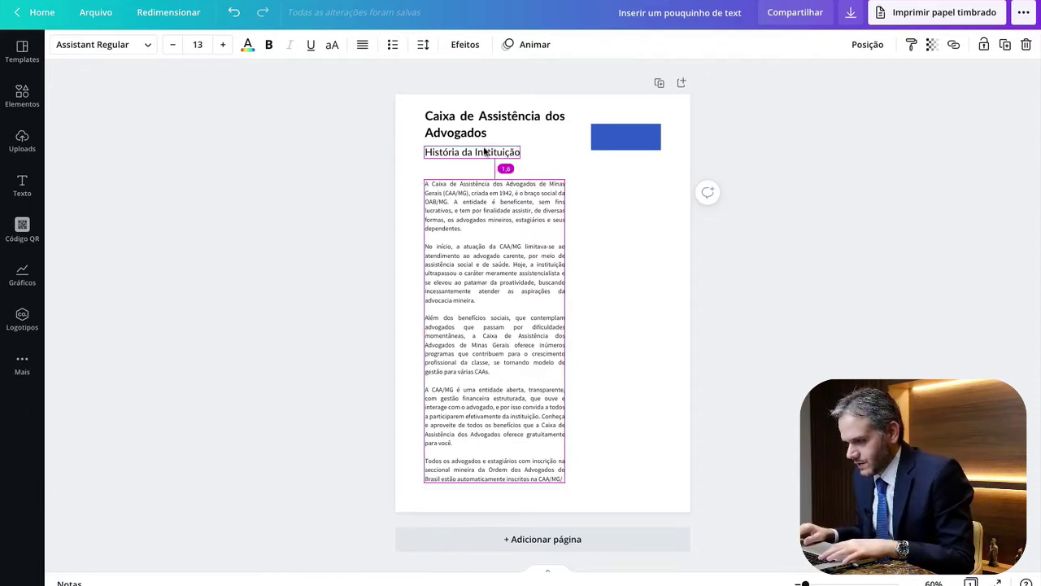
key("Up")
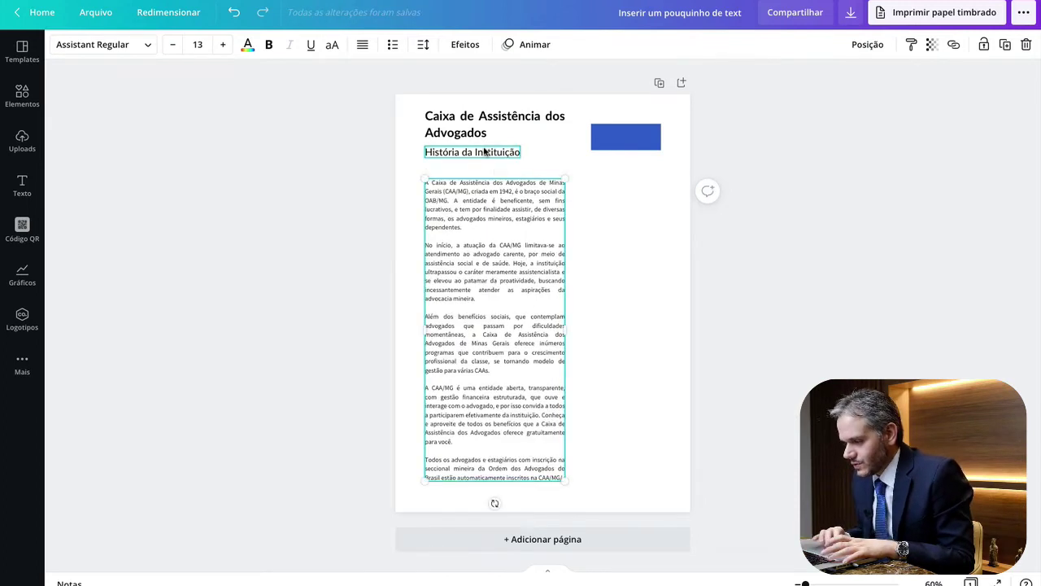
left_click(628, 252)
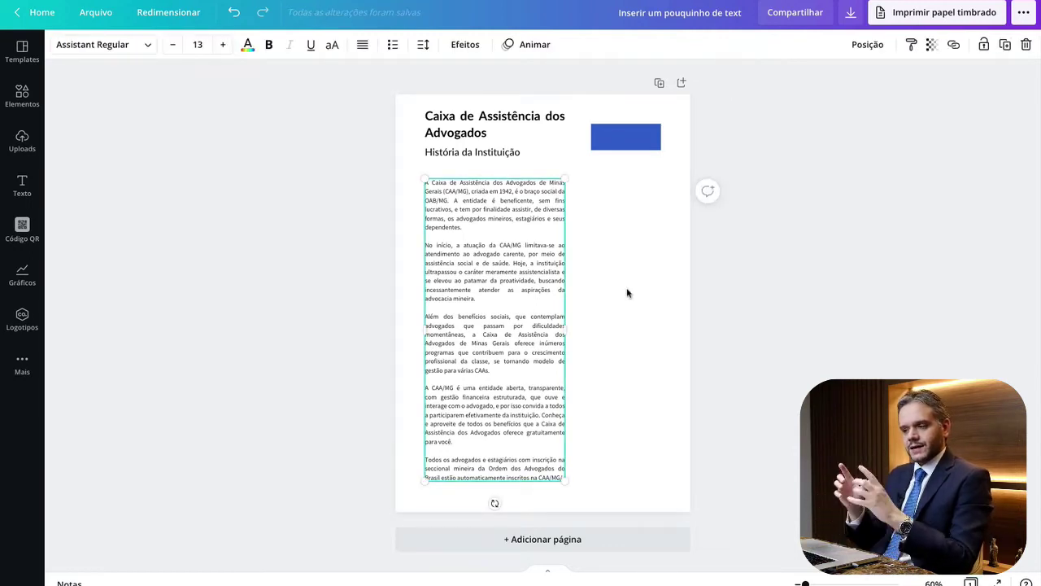
left_click(627, 293)
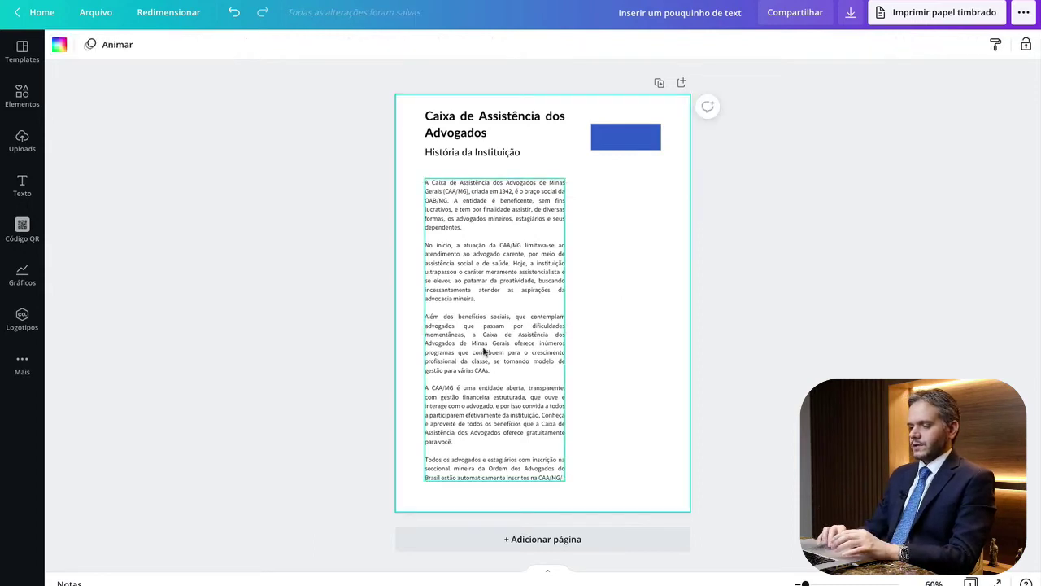
left_click_drag(483, 349, 483, 351)
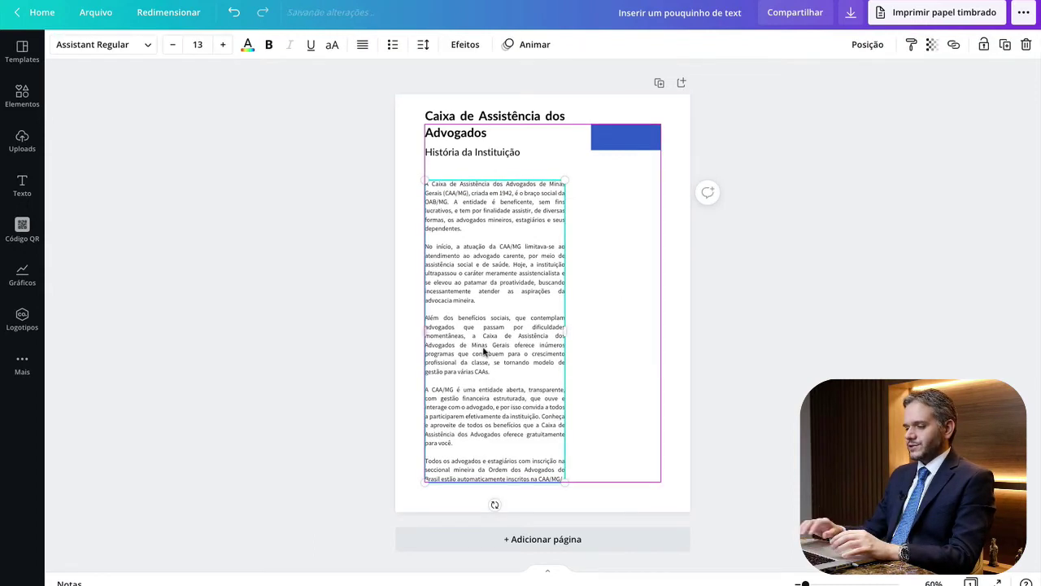
left_click(602, 309)
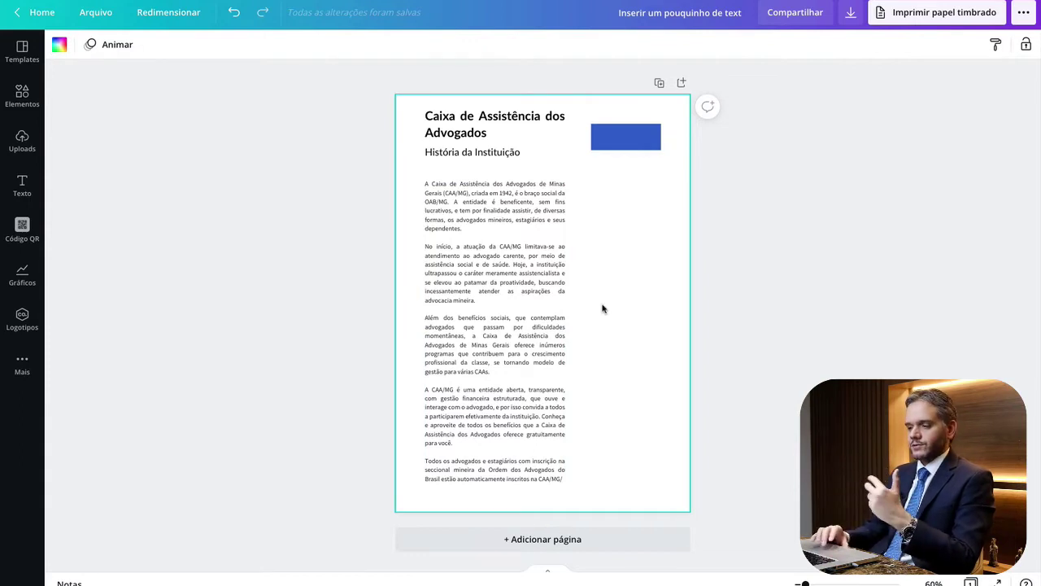
Try locking the body text block and unlock it again.
left_click(514, 339)
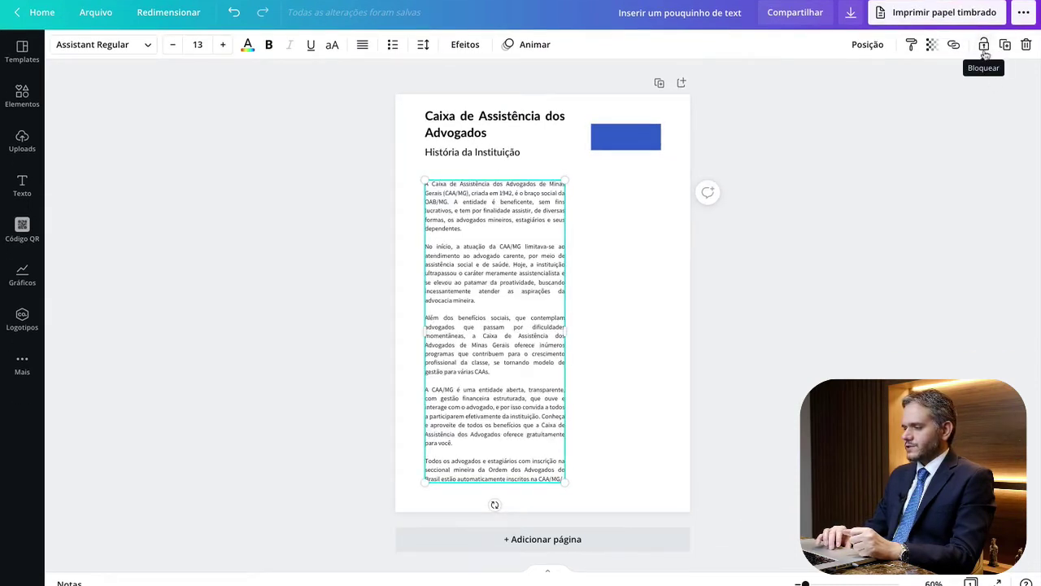
left_click(983, 51)
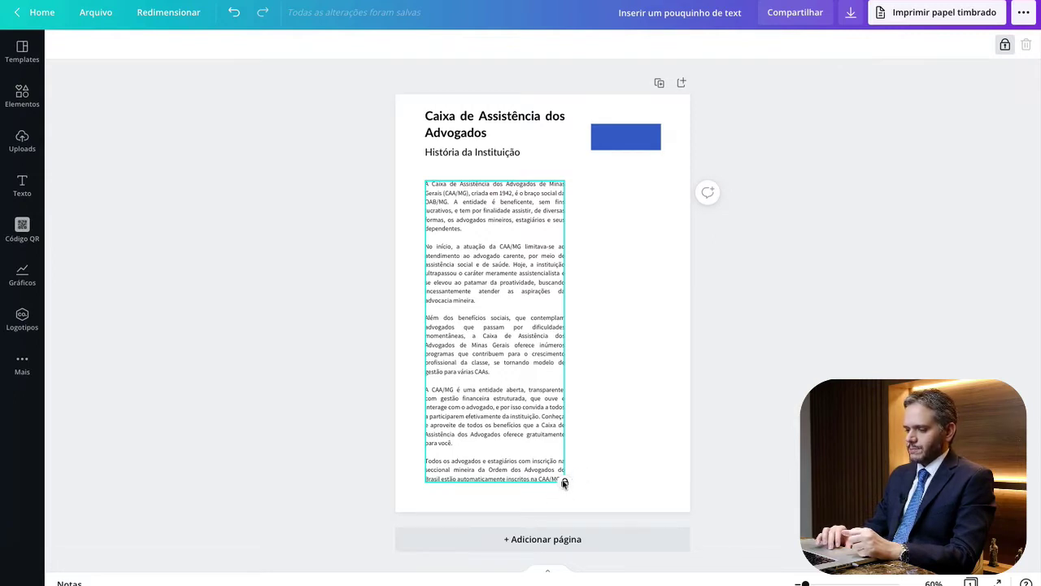
key("alt+shift+l")
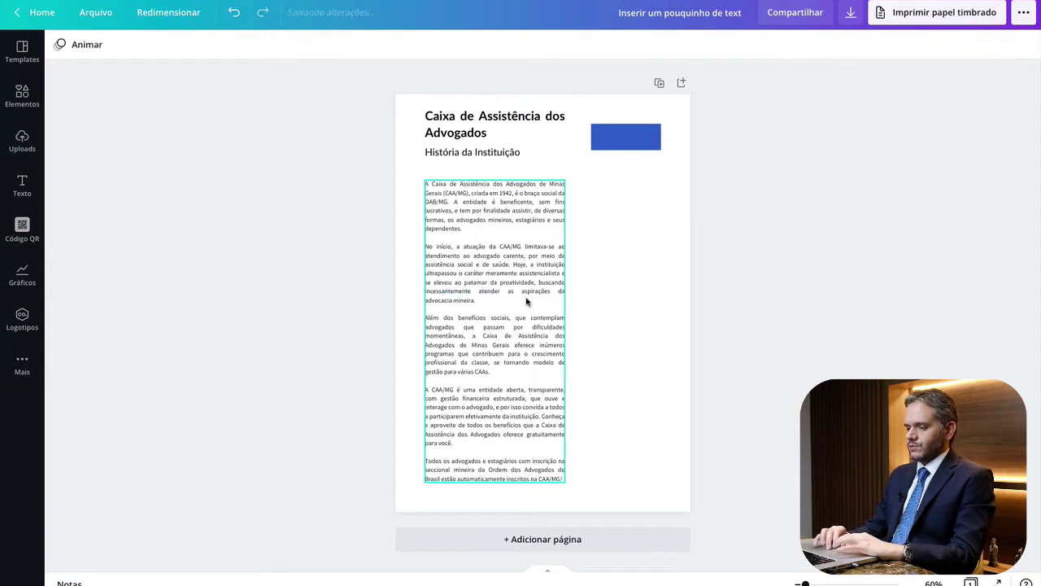
key("Tab")
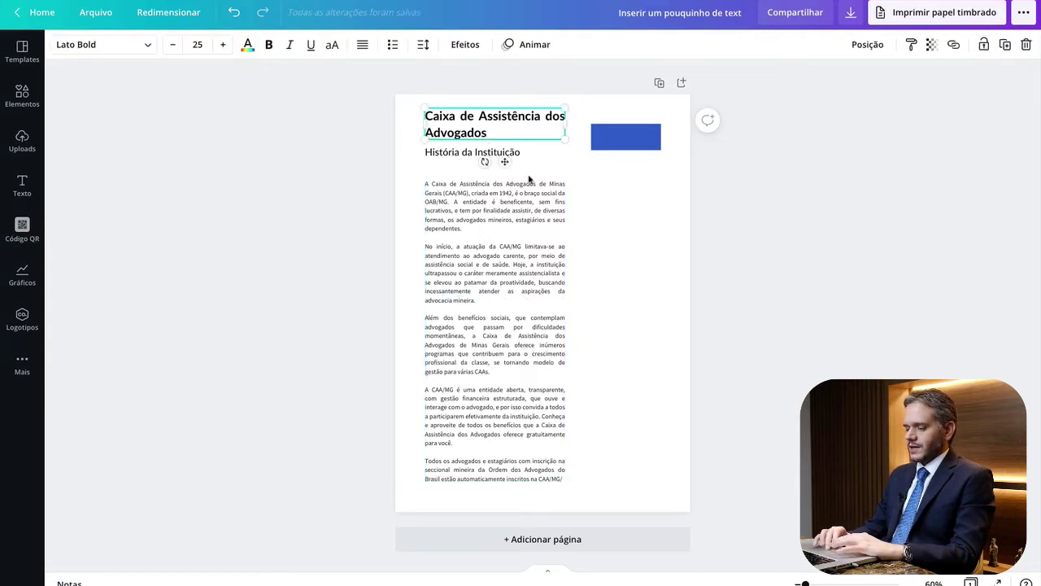
Lock the body text block in place and deselect it.
left_click(529, 179)
left_click(446, 311)
key("alt+shift+l")
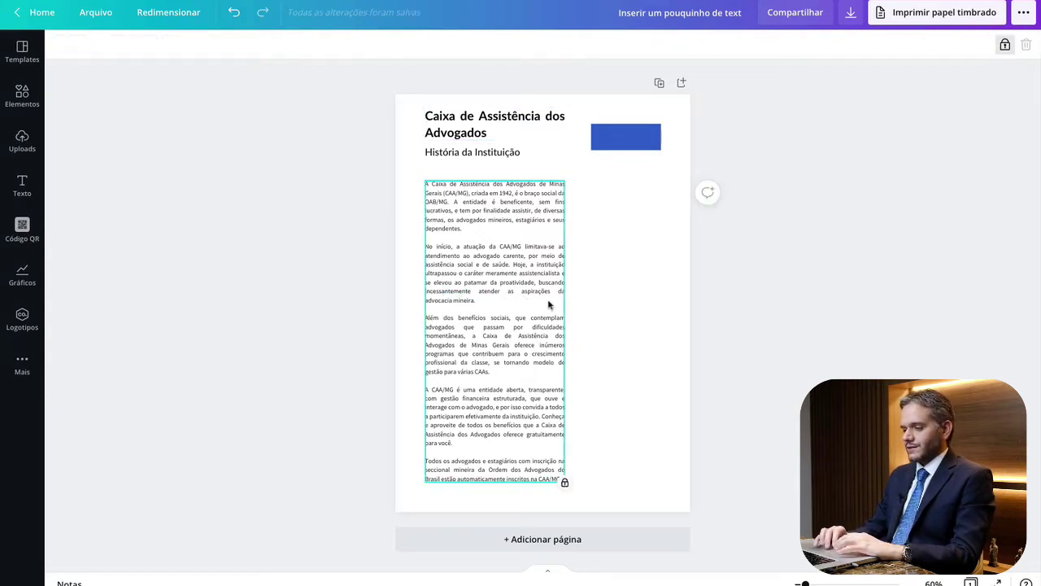
left_click(624, 302)
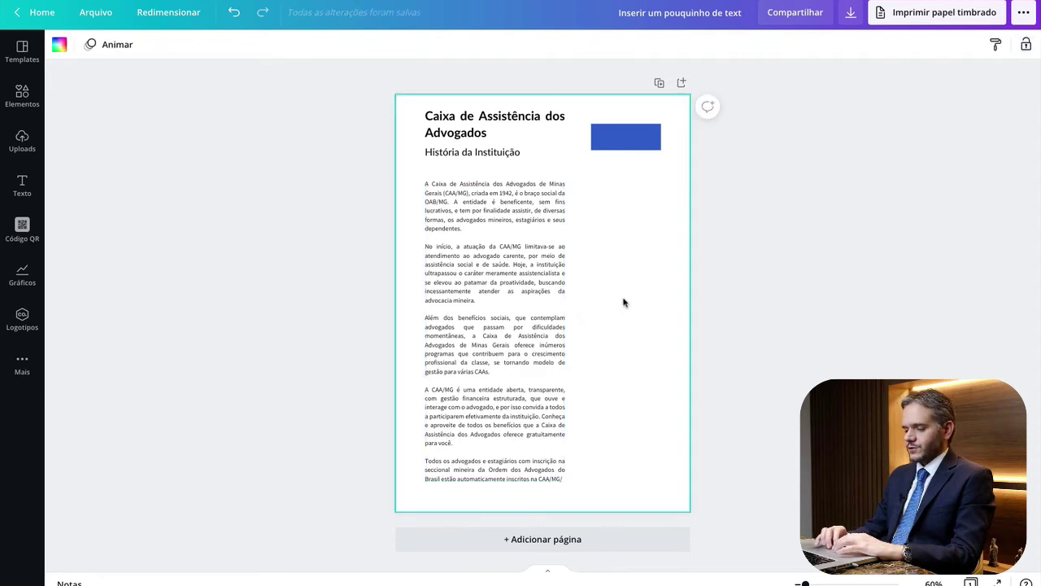
Nudge the subtitle "História da Instituição" down from the title toward the body text block and deselect it.
left_click(448, 235)
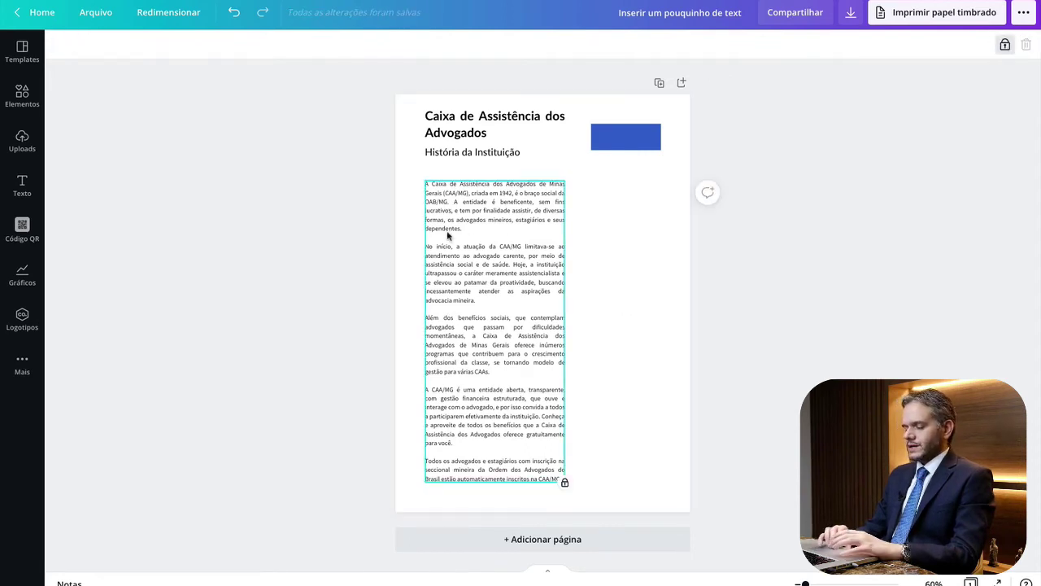
left_click(474, 135)
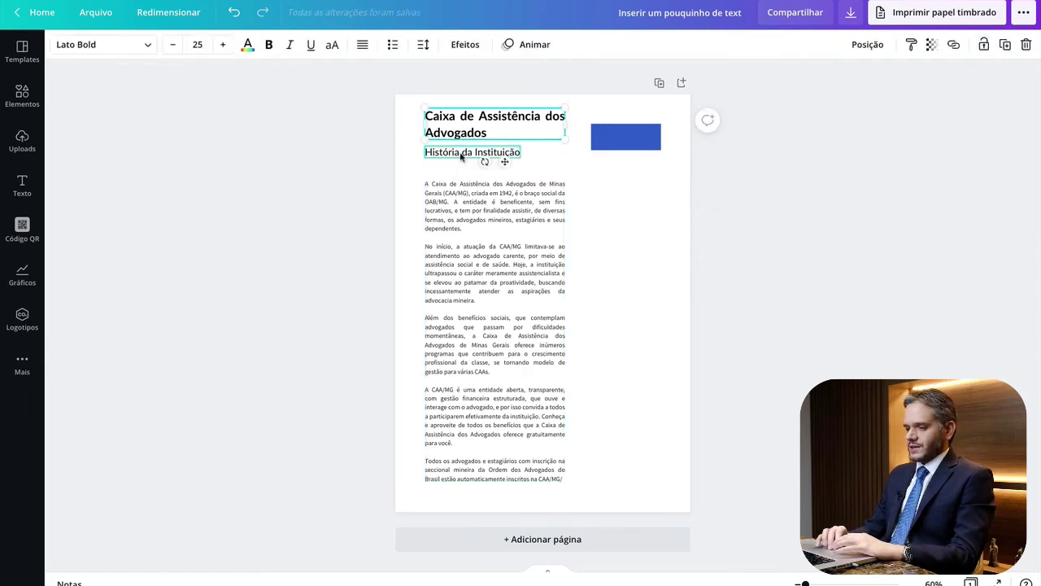
left_click(459, 205)
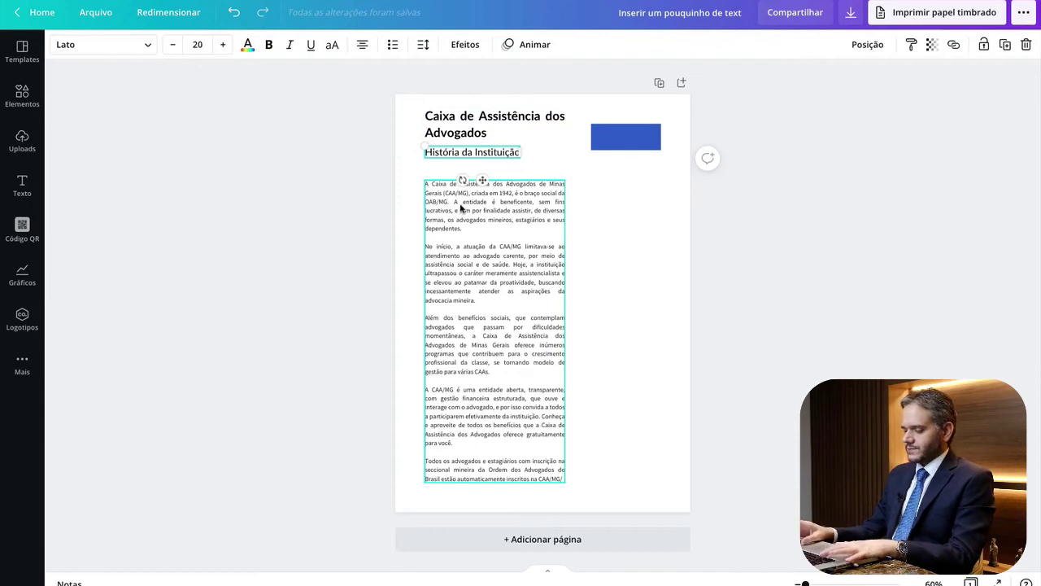
key("Down")
key("Down")
key("Down")
key("Down")
key("Down")
key("Down")
key("Down")
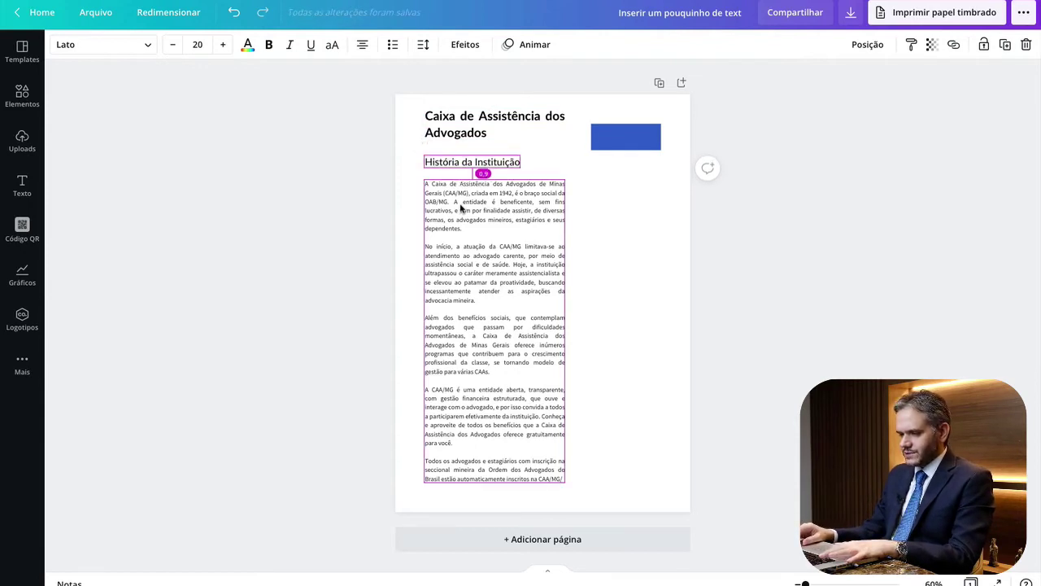
left_click(593, 216)
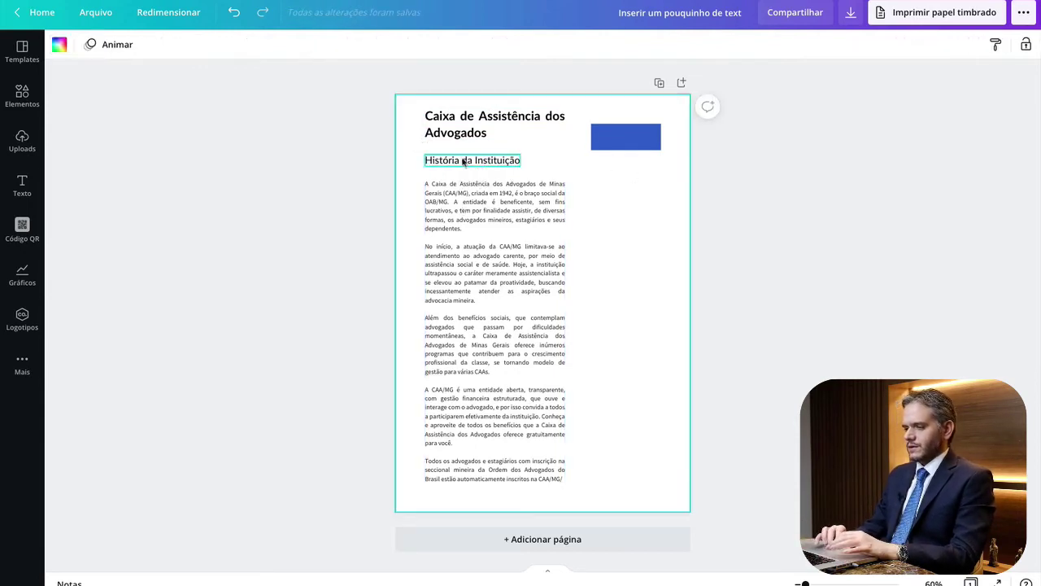
Set the line spacing of the title "Caixa de Assistência dos Advogados" to 1.
double_click(461, 130)
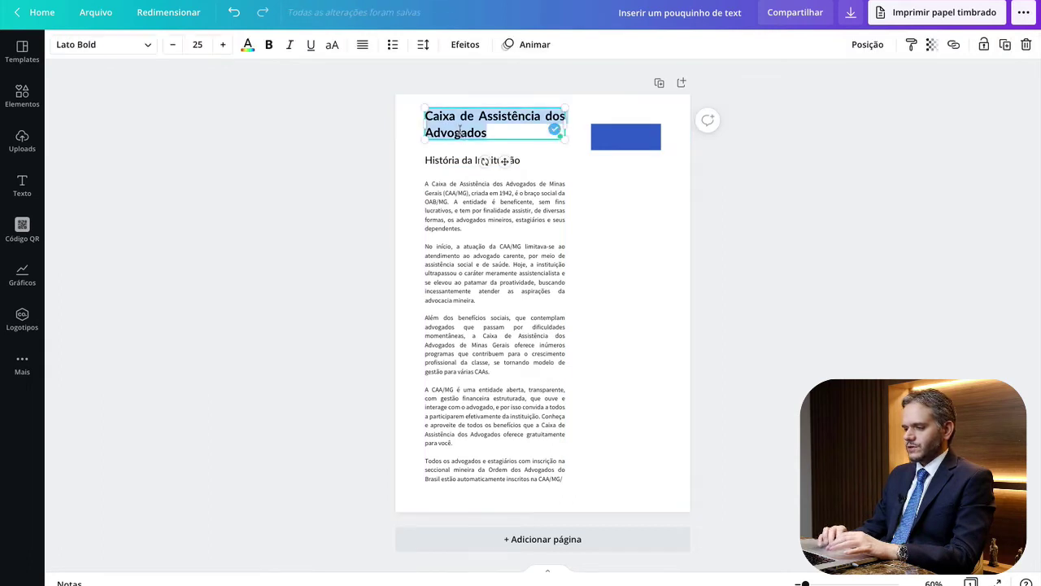
left_click(424, 47)
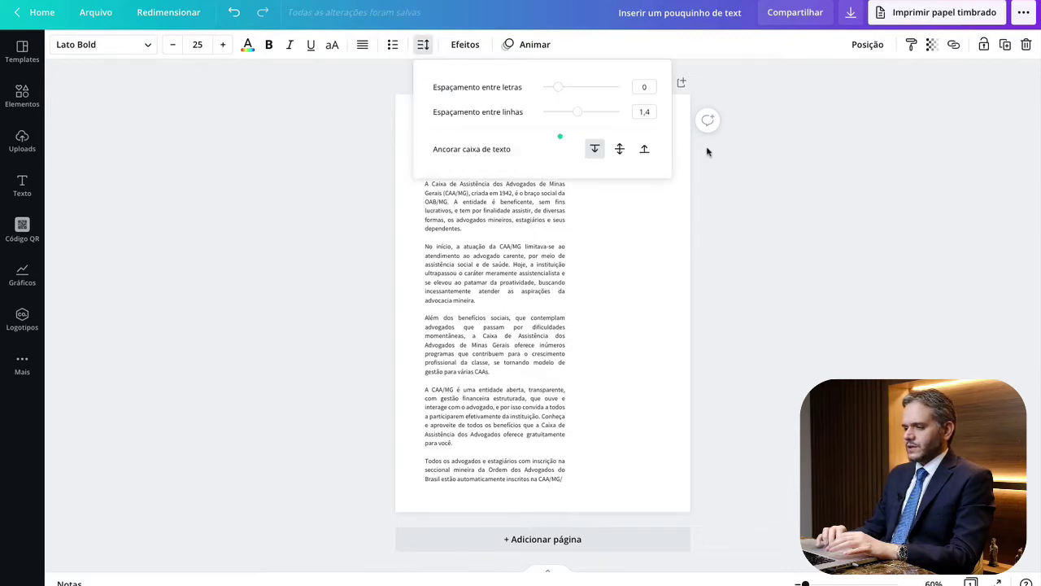
left_click(650, 112)
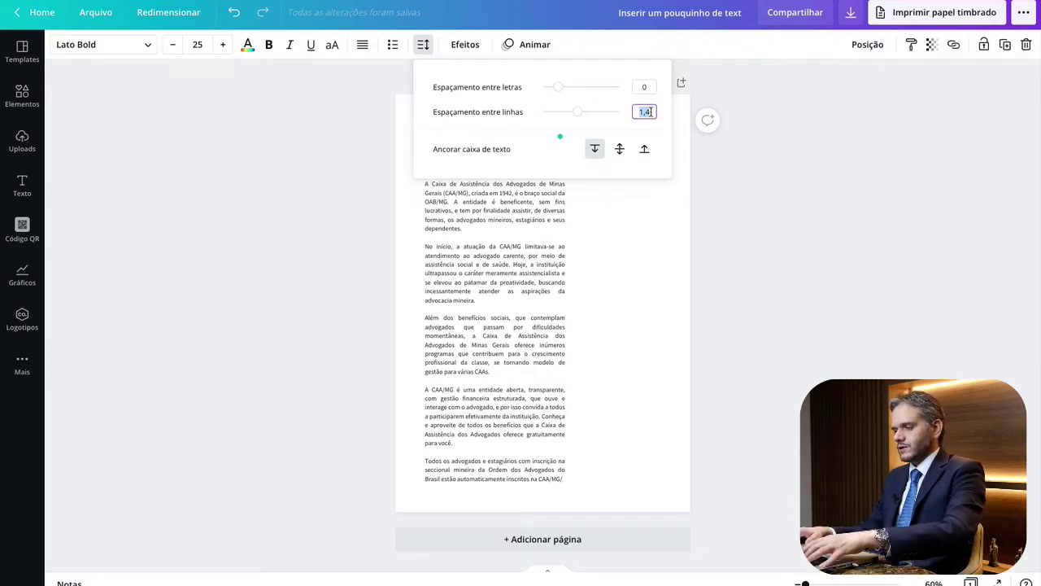
type("1")
key("Return")
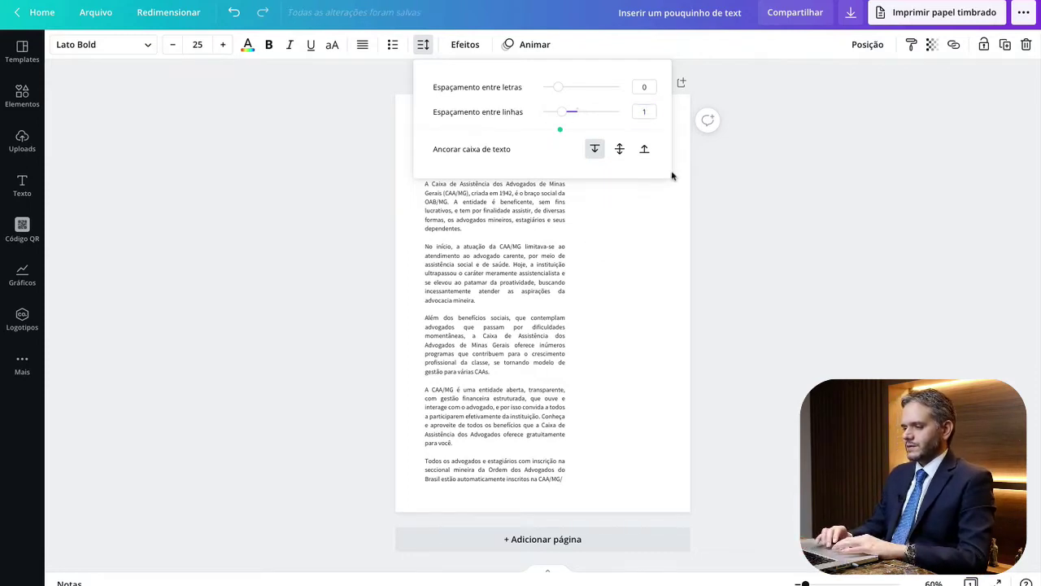
left_click(651, 247)
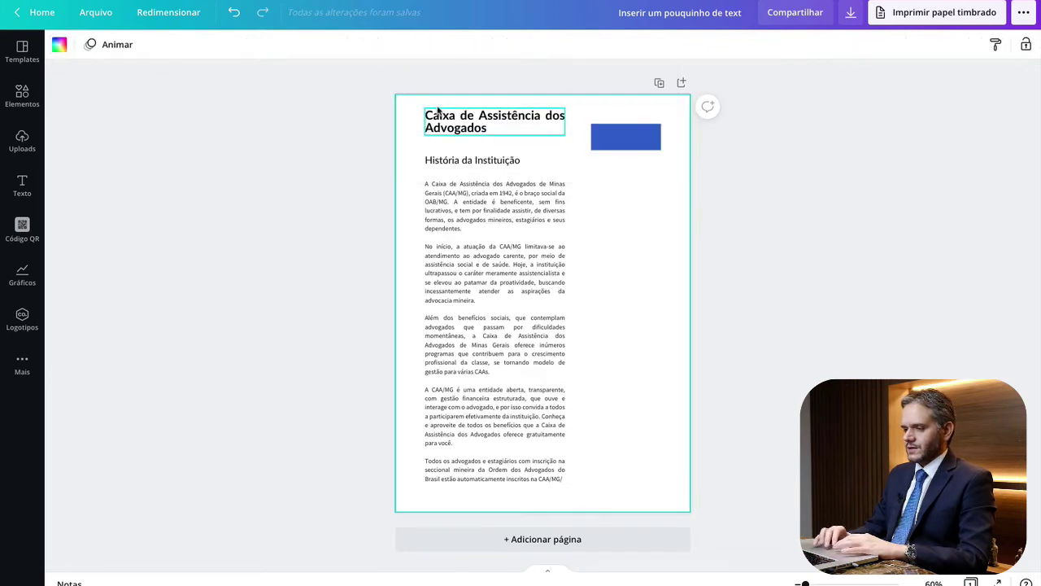
Move the title straight down until it sits directly above the subtitle, keeping its left alignment.
left_click(453, 132)
left_click_drag(454, 133, 453, 145)
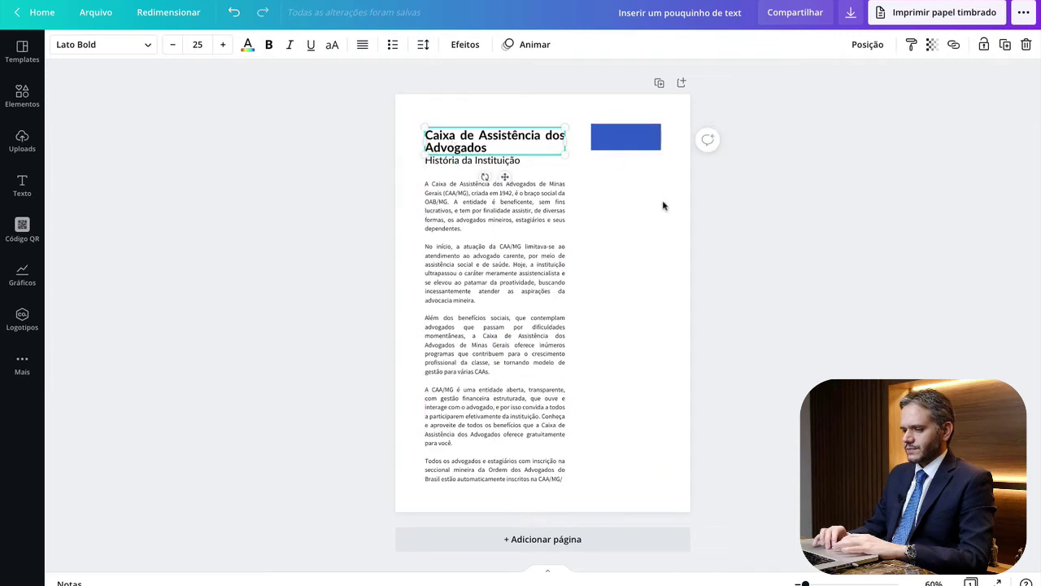
left_click(618, 221)
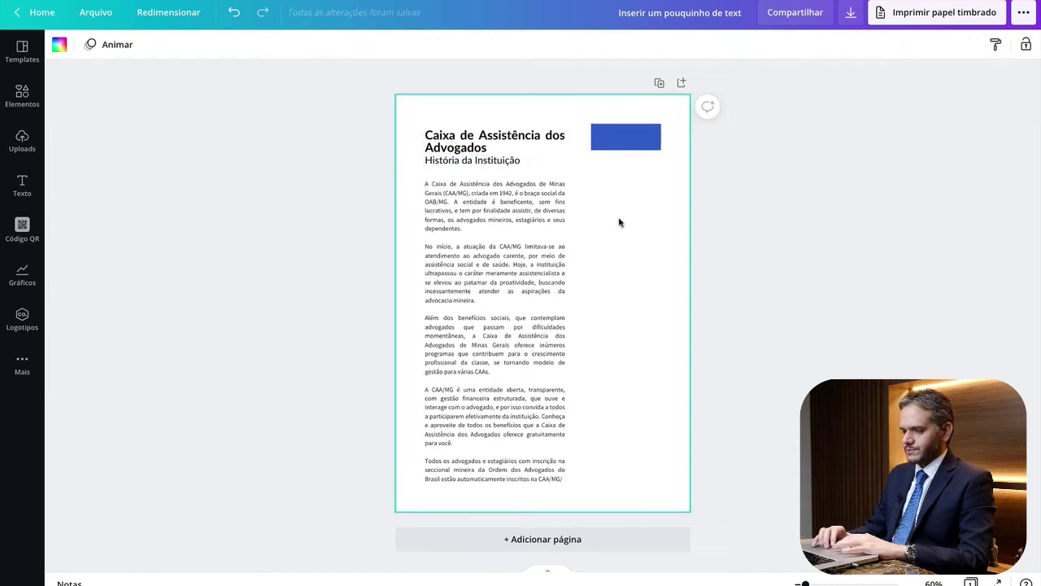
Nudge the subtitle down until the gap between it and the title is 0.3.
left_click(471, 162)
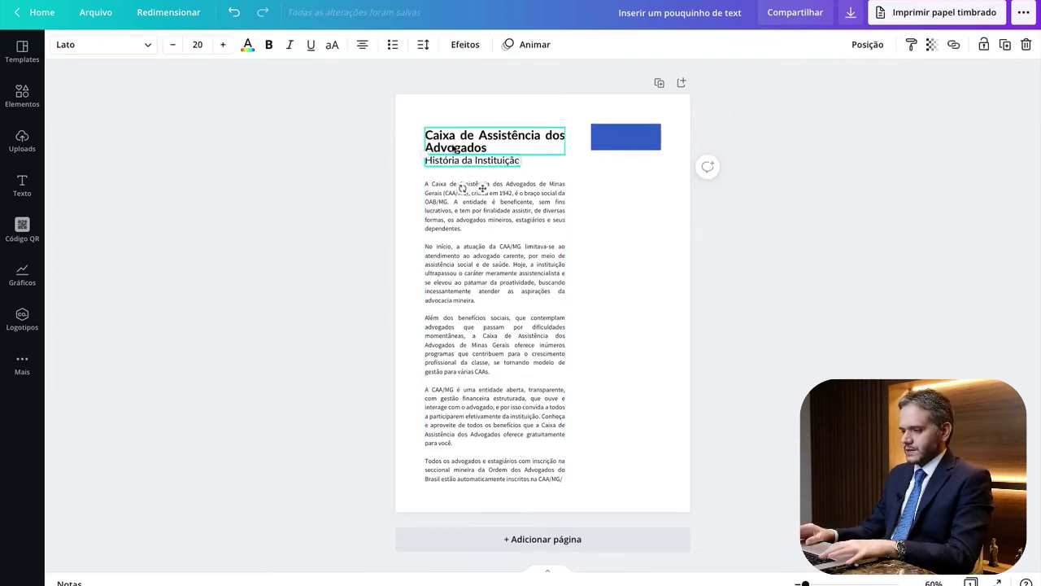
key("Down")
key("Down")
key("Down")
key("Down")
key("Down")
key("Down")
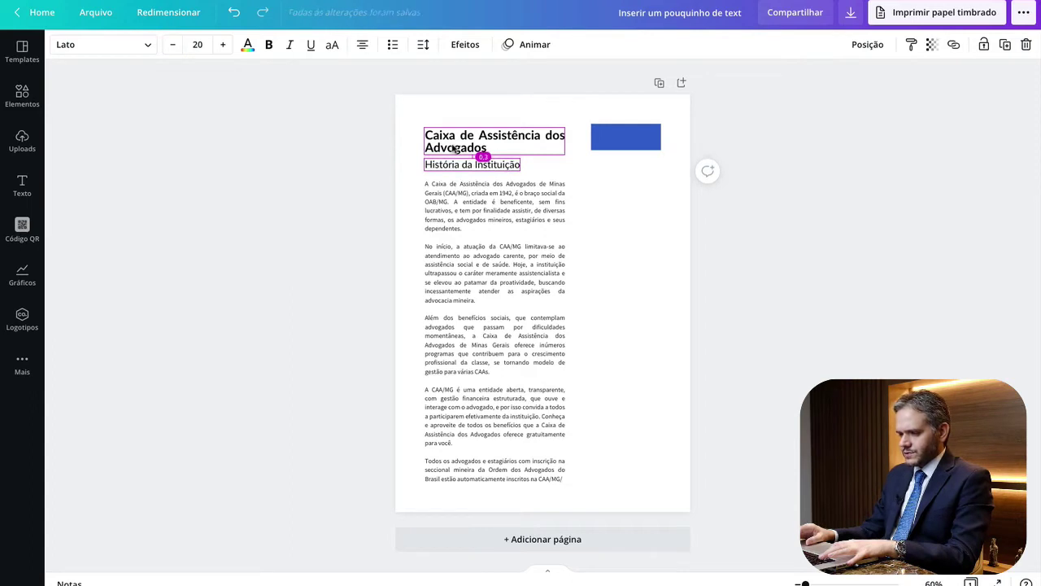
left_click(624, 262)
Display the spacing between the subtitle and the body text block.
left_click(457, 164)
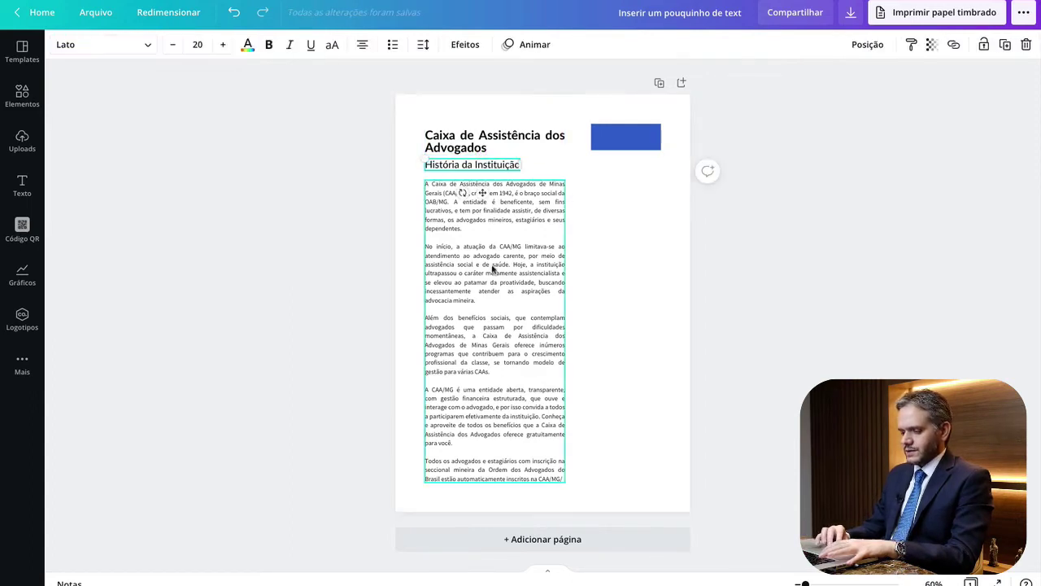
key("Down")
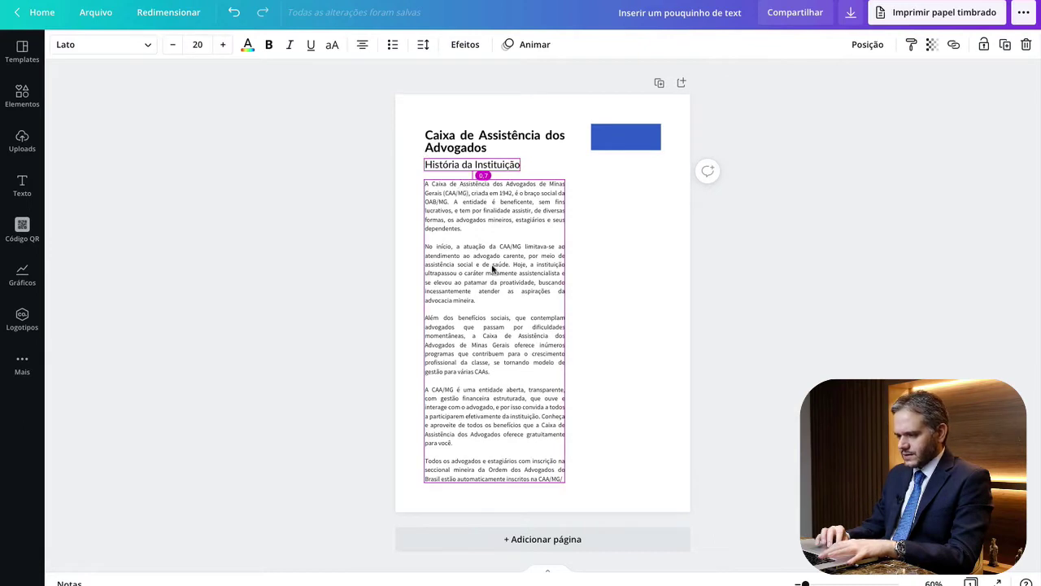
left_click(621, 268)
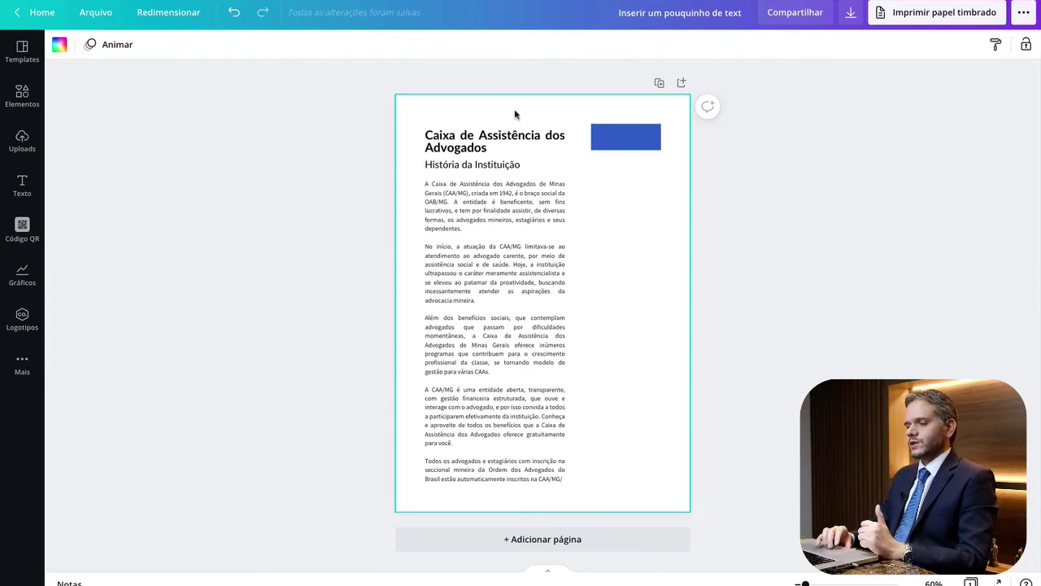
Recolor the title text with the dark navy from the Mermaid Lagoon palette.
left_click(445, 140)
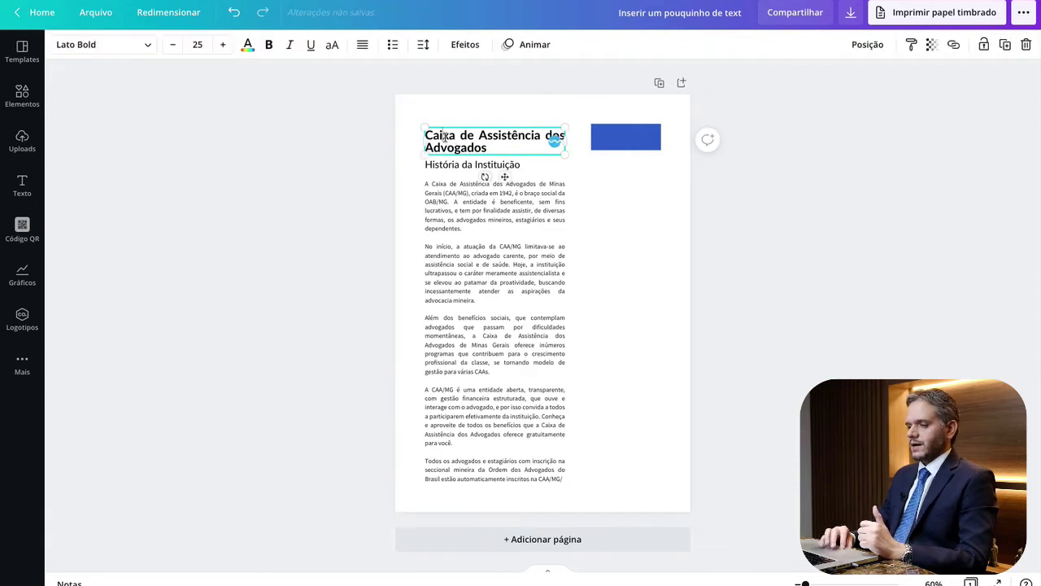
left_click(643, 310)
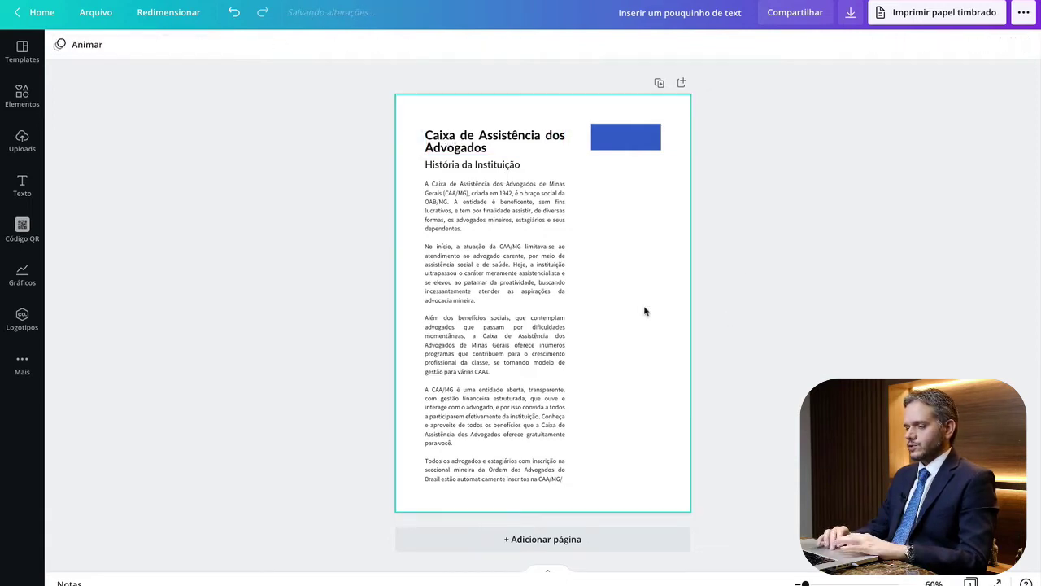
left_click(445, 140)
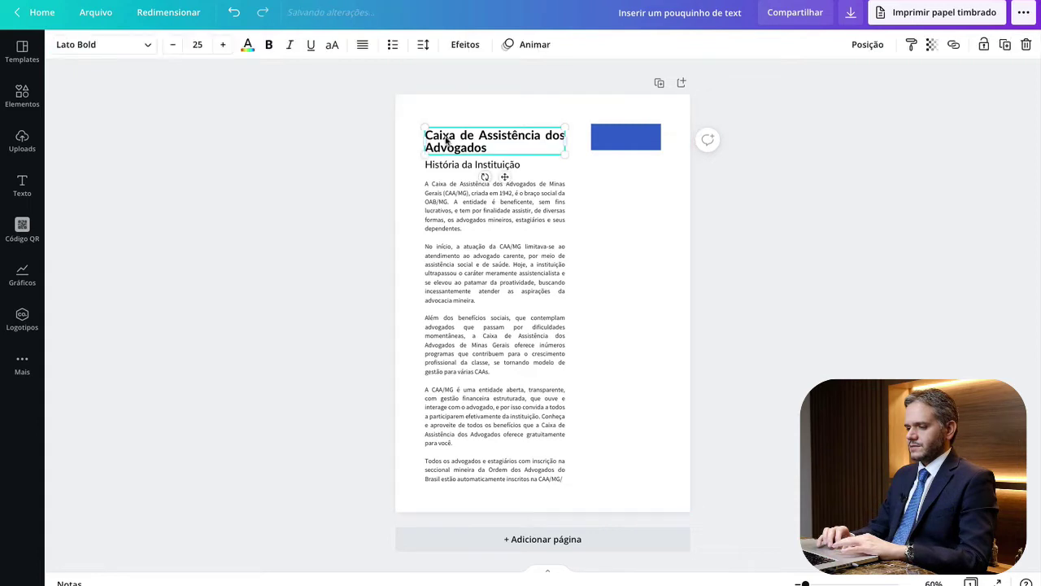
left_click(445, 139)
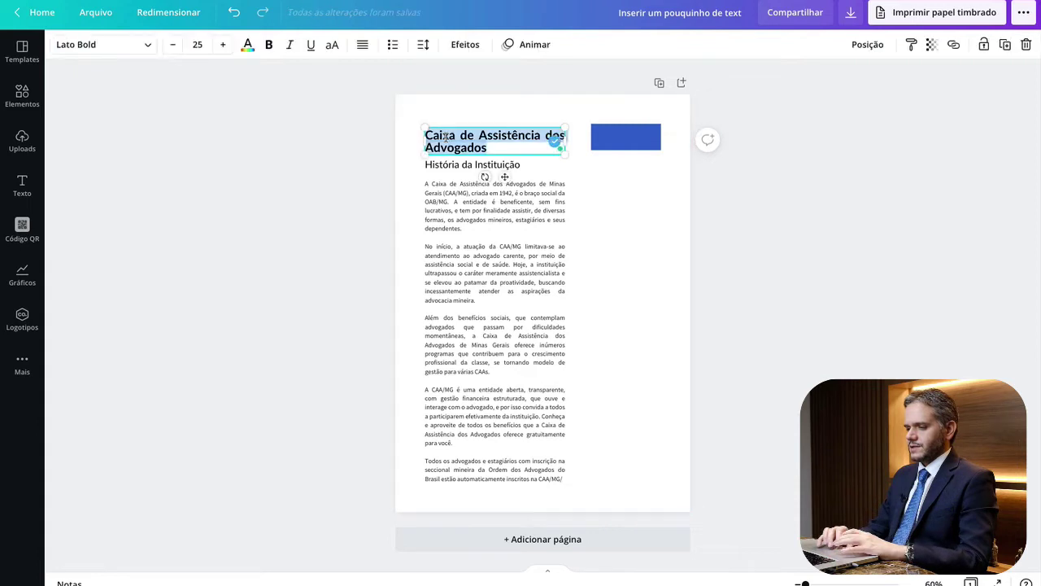
left_click(249, 47)
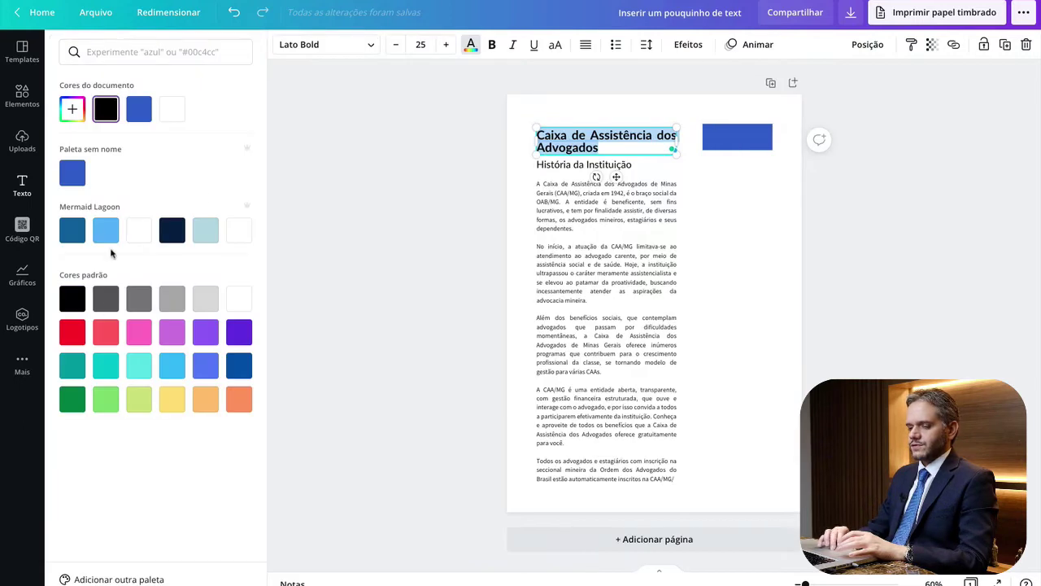
left_click(172, 231)
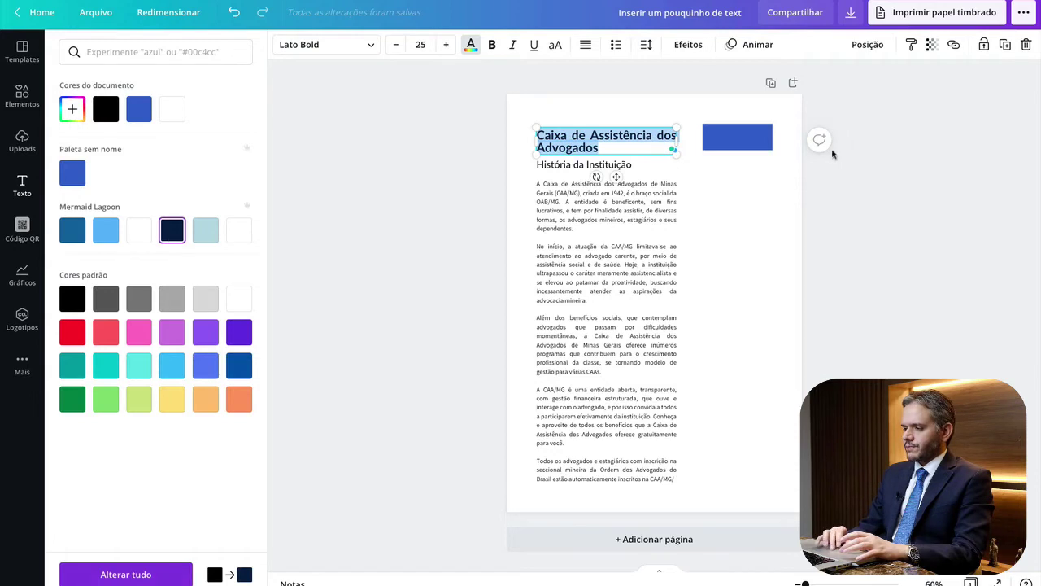
left_click(714, 244)
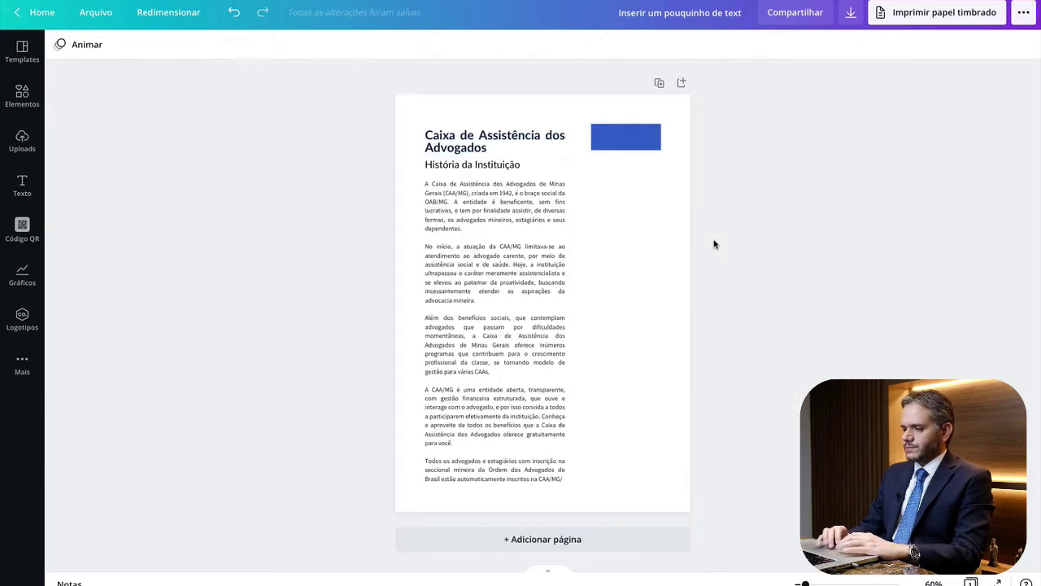
Recolor the subtitle "História da Instituição" with the bright light blue from the Mermaid Lagoon palette.
left_click(450, 166)
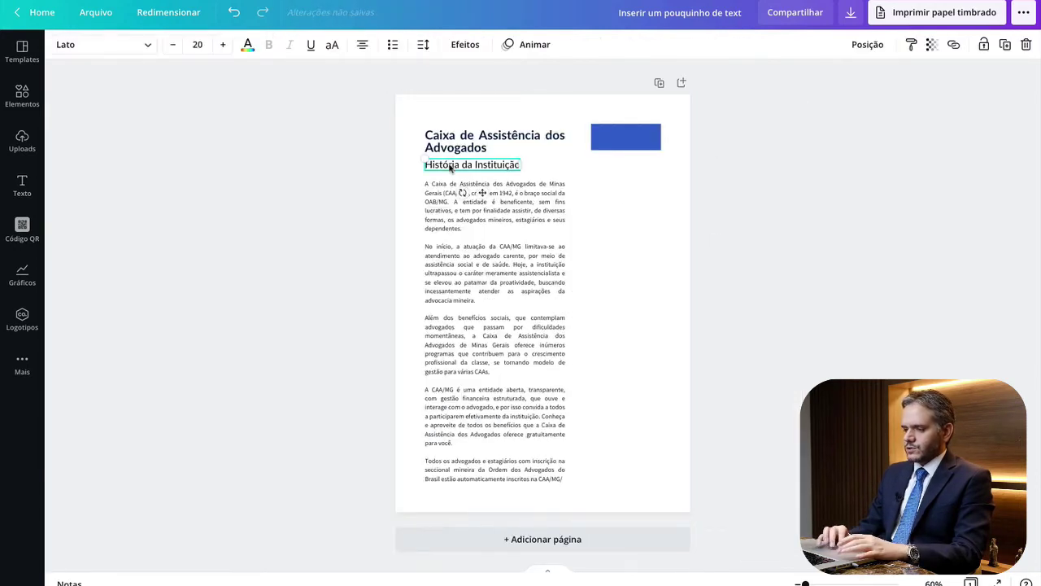
double_click(450, 167)
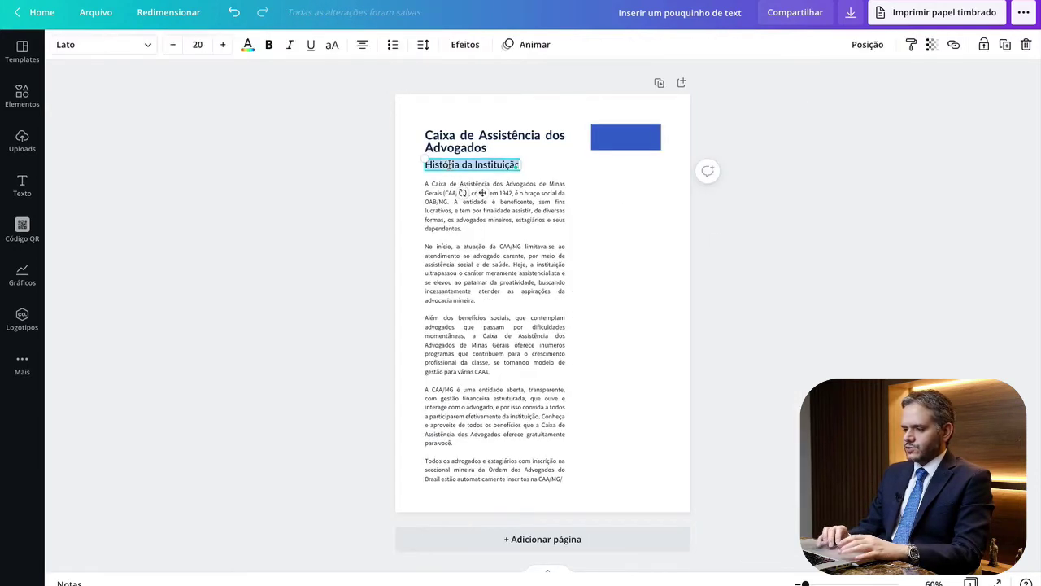
left_click(245, 44)
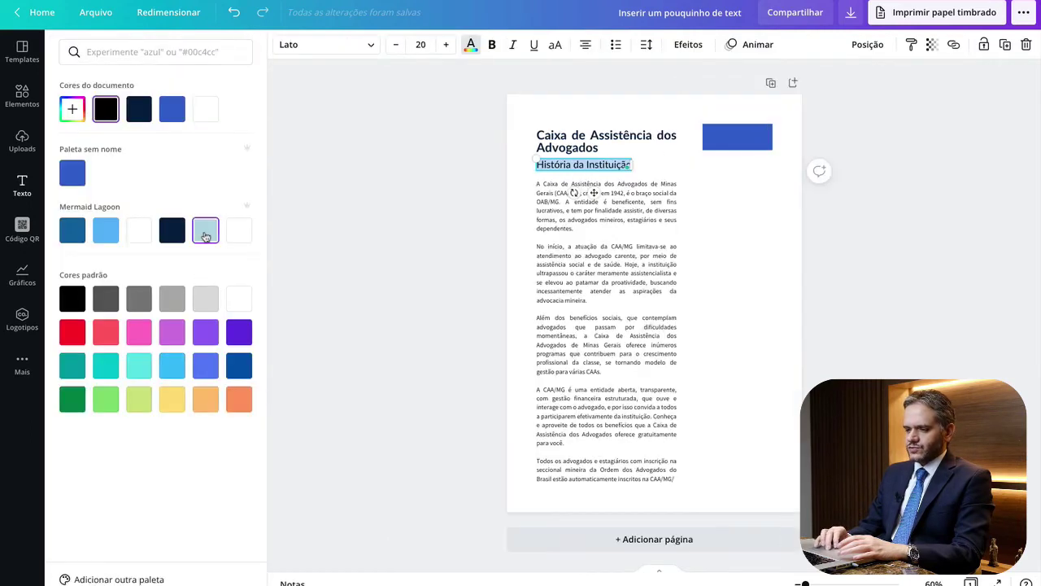
left_click(114, 229)
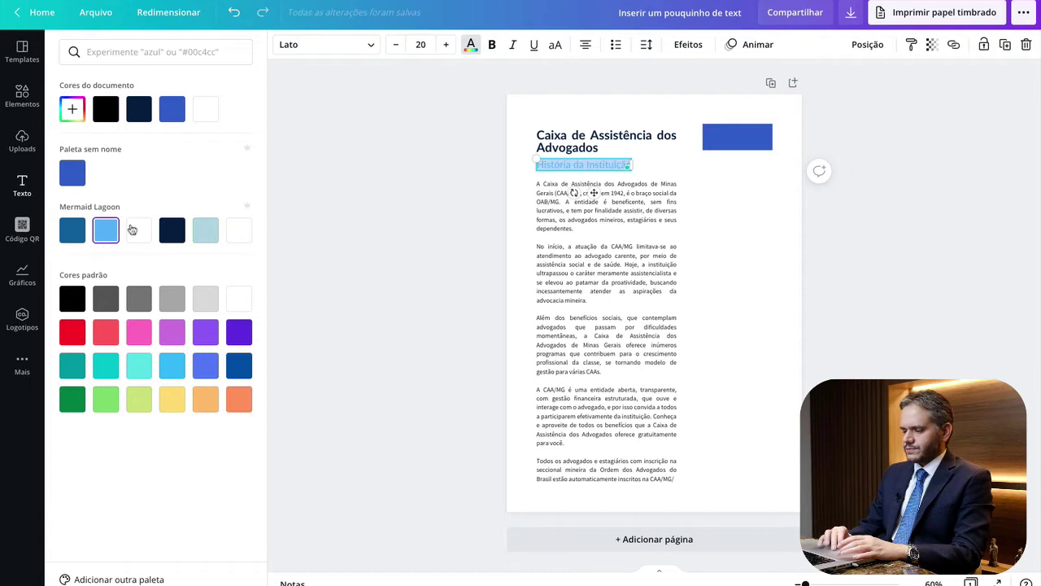
left_click(740, 263)
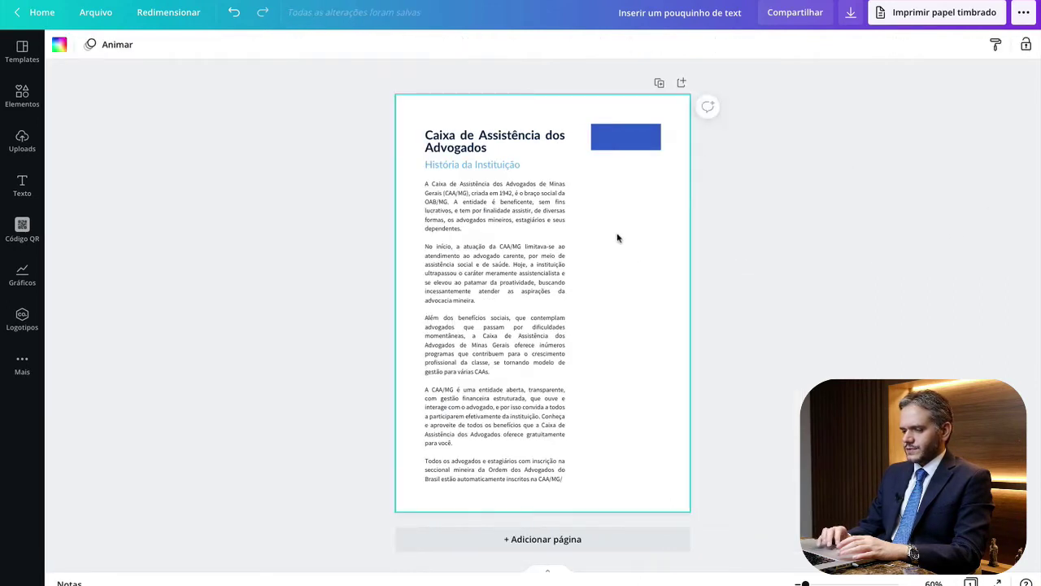